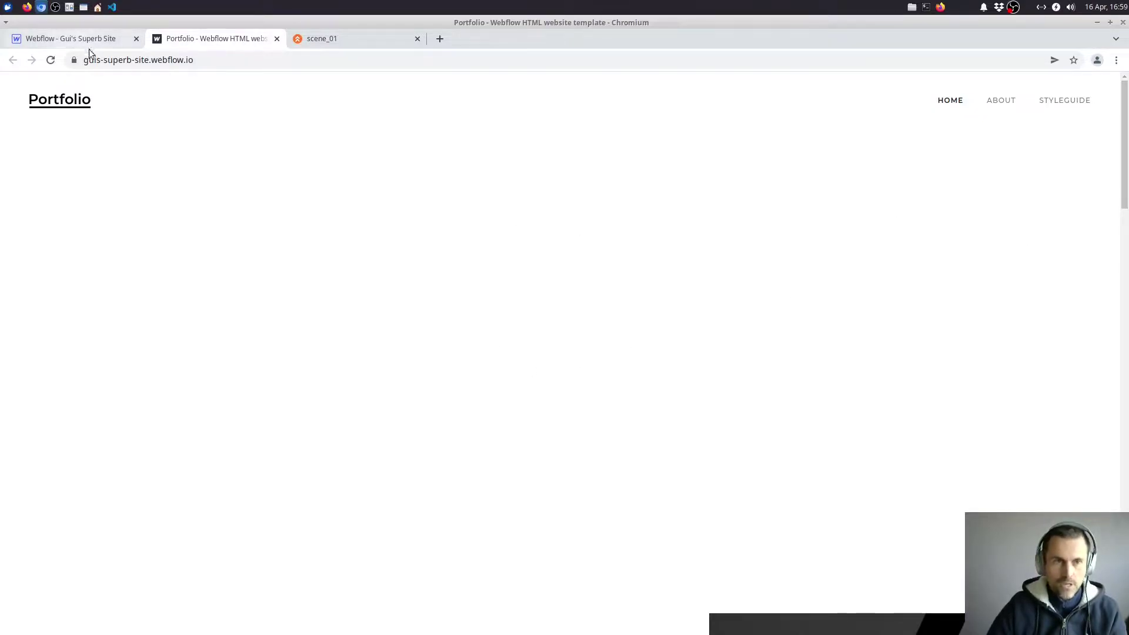
Look over the published portfolio home page and return to its design in the Webflow designer
{"action": "scroll", "coordinate": [545, 438], "scroll_direction": "down", "scroll_amount": 10}
{"action": "scroll", "coordinate": [545, 436], "scroll_direction": "up", "scroll_amount": 6}
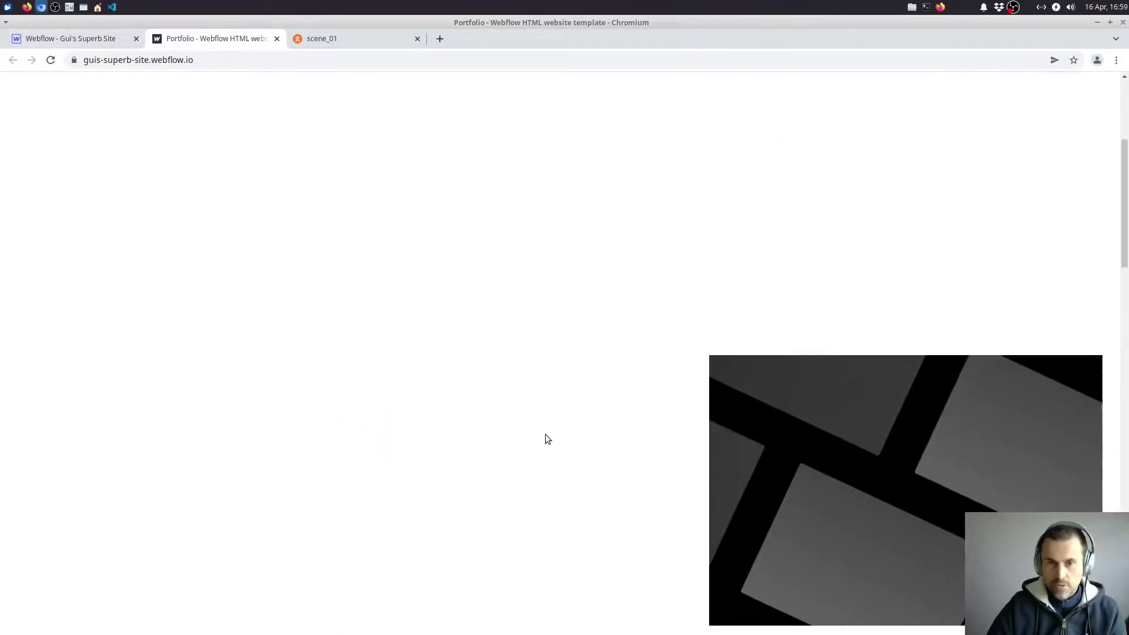
{"action": "scroll", "coordinate": [518, 282], "scroll_direction": "up", "scroll_amount": 4}
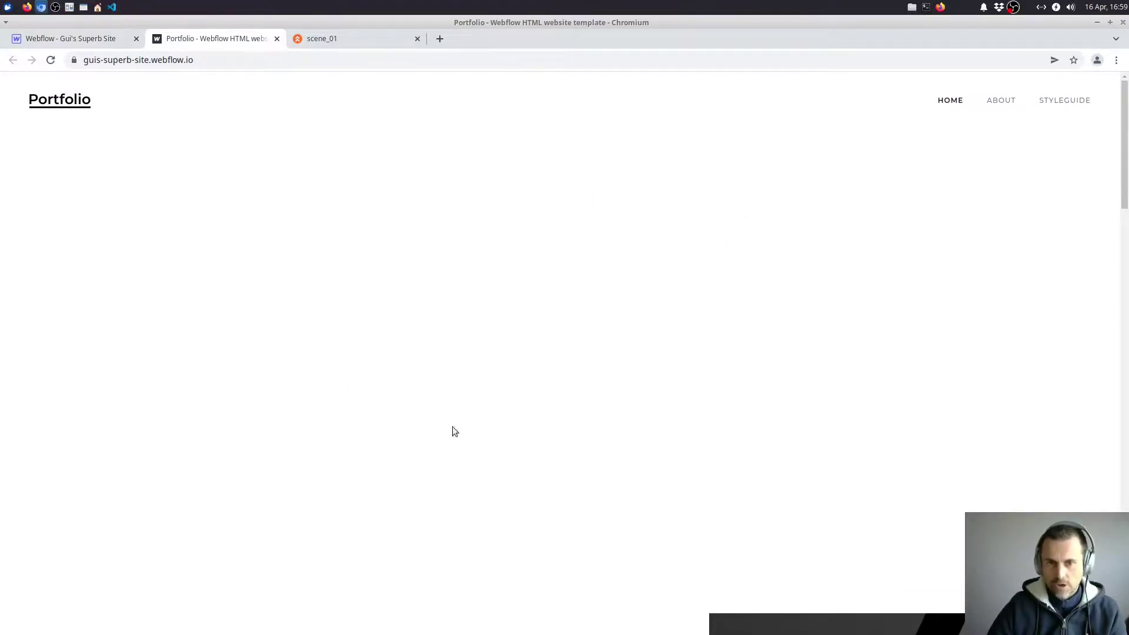
{"action": "left_click", "coordinate": [98, 44]}
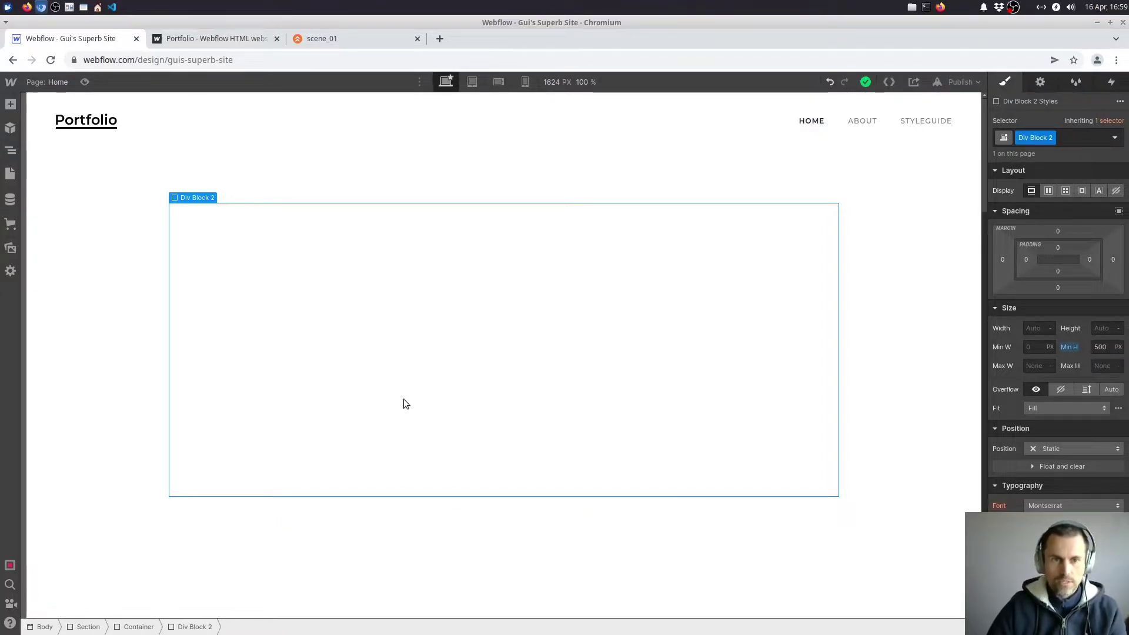
Switch to the Polygonjs editor, orbit the scene_01 camera view slightly and save the scene
{"action": "left_click", "coordinate": [355, 40]}
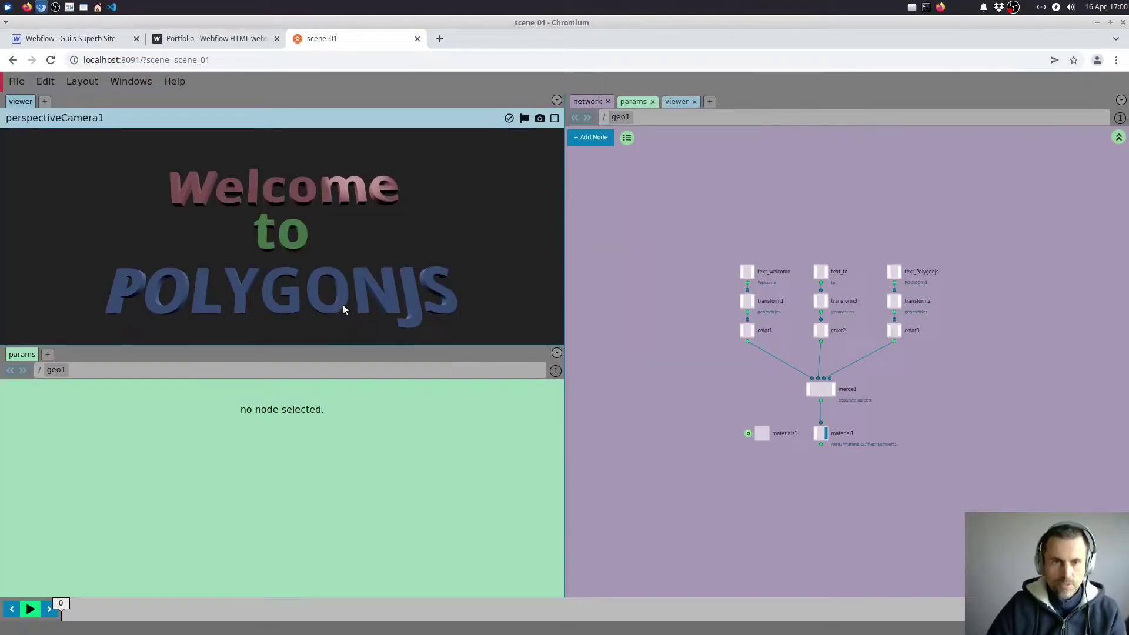
{"action": "mouse_move", "coordinate": [343, 302]}
{"action": "left_mouse_down"}
{"action": "mouse_move", "coordinate": [354, 300]}
{"action": "mouse_move", "coordinate": [338, 297]}
{"action": "left_mouse_up"}
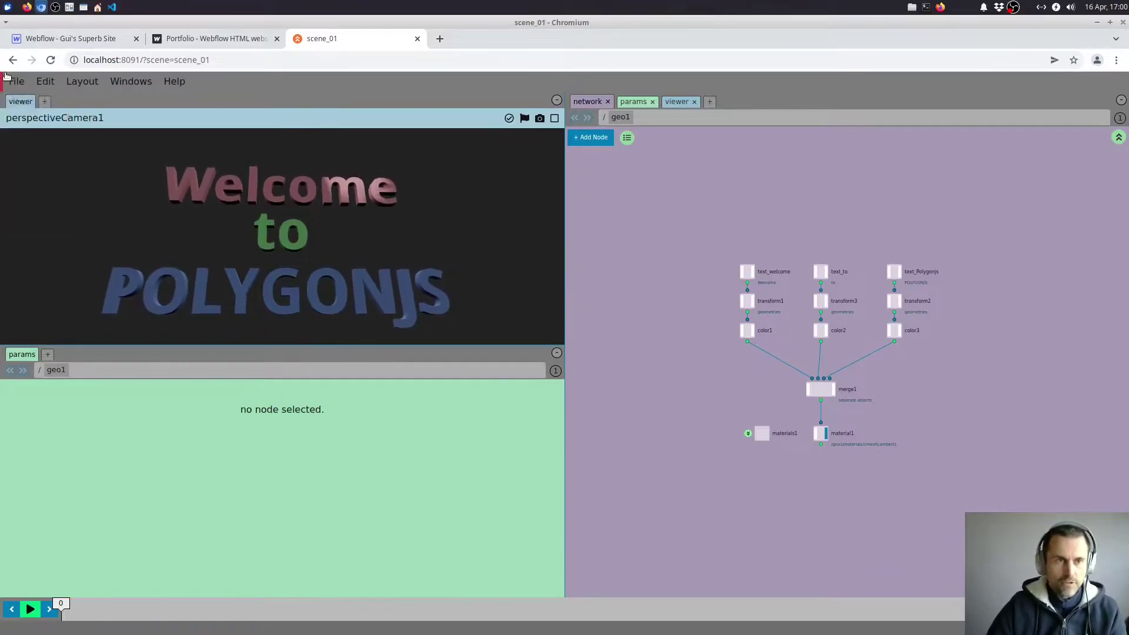
{"action": "left_click", "coordinate": [7, 77]}
{"action": "left_click", "coordinate": [24, 149]}
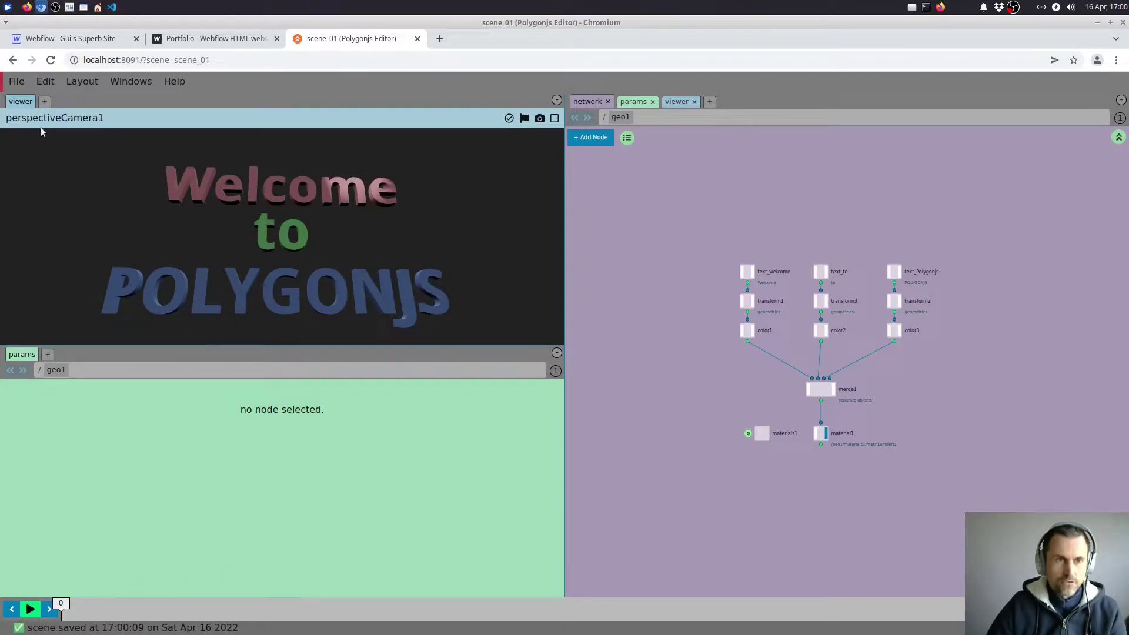
Open the local export of scene_01 to view the exported 3D text scene
{"action": "left_click", "coordinate": [16, 86]}
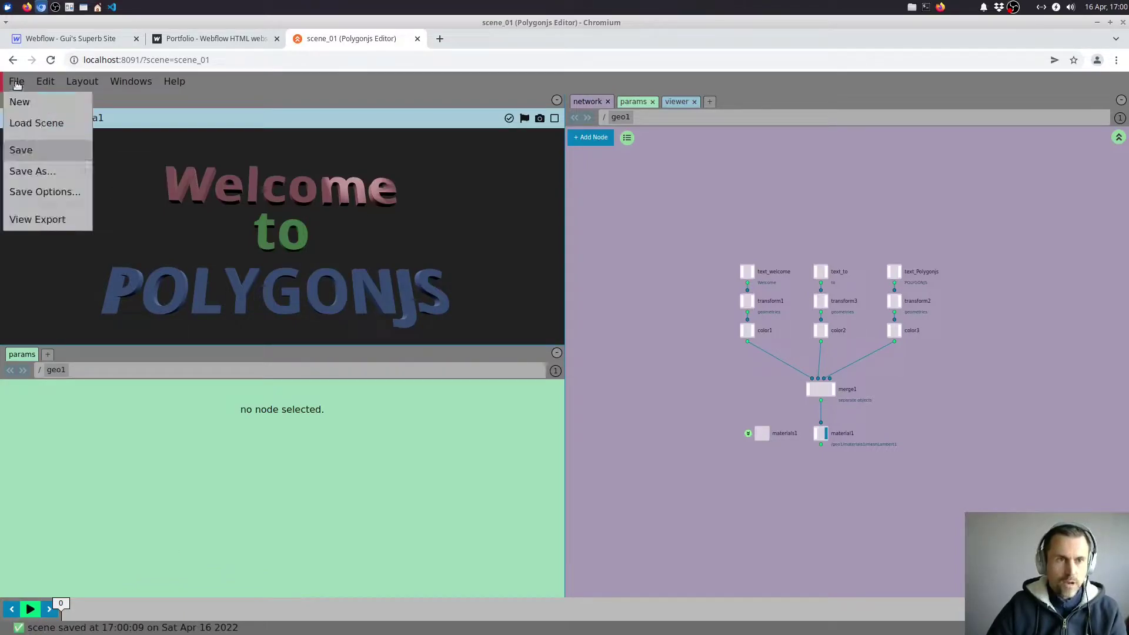
{"action": "left_click", "coordinate": [28, 220]}
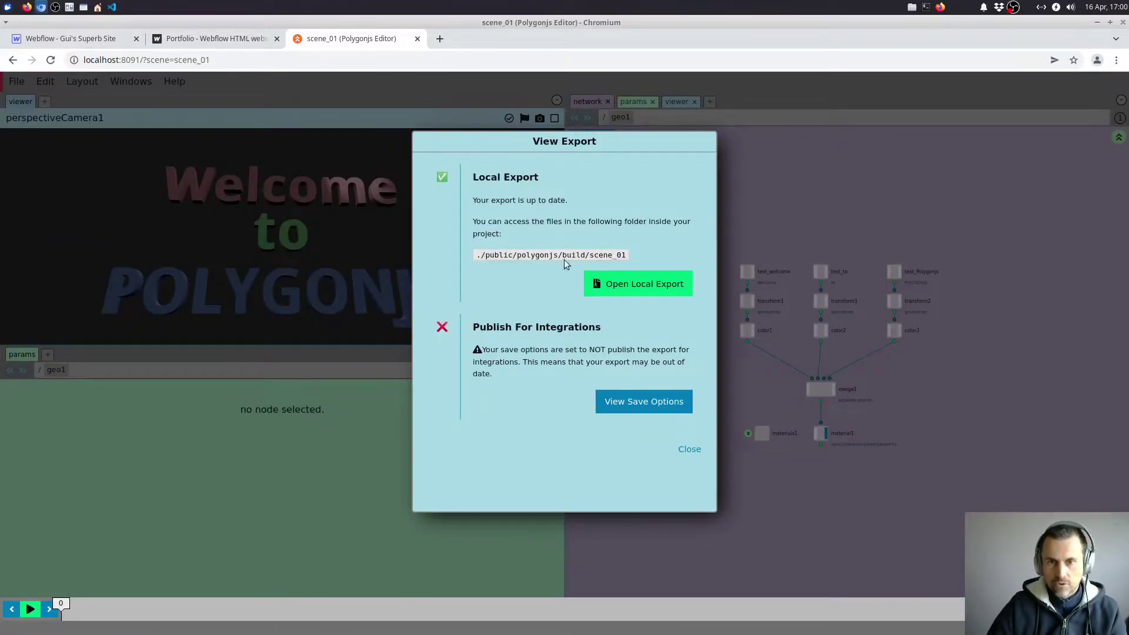
{"action": "left_click", "coordinate": [608, 291]}
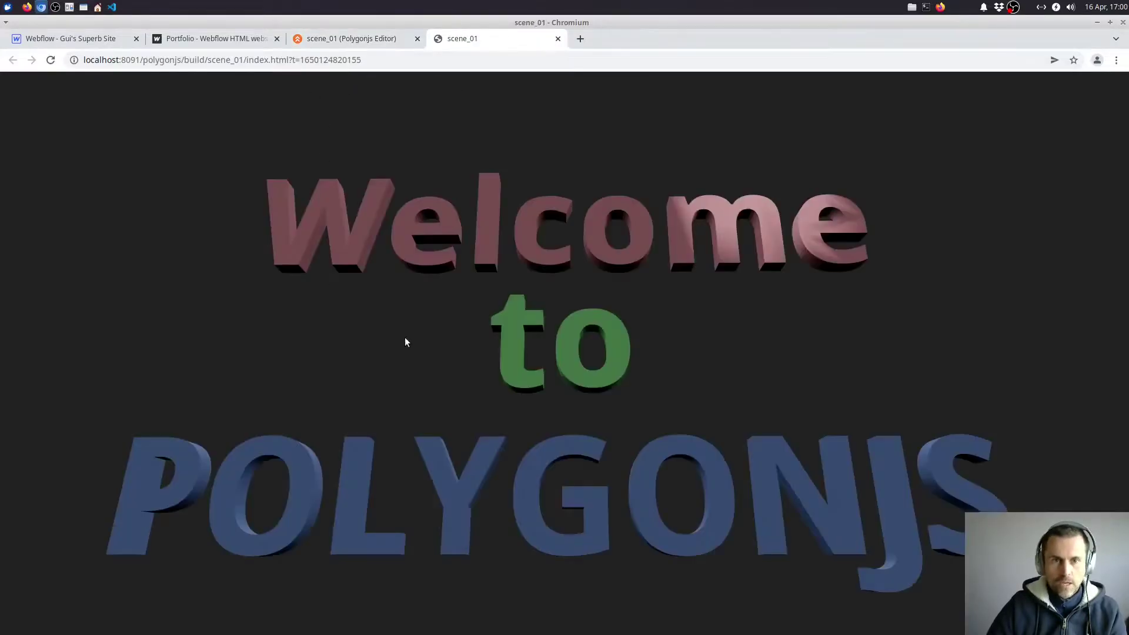
Return to the Polygonjs editor and enable Publish For Integrations in scene_01's save options
{"action": "left_click", "coordinate": [373, 40]}
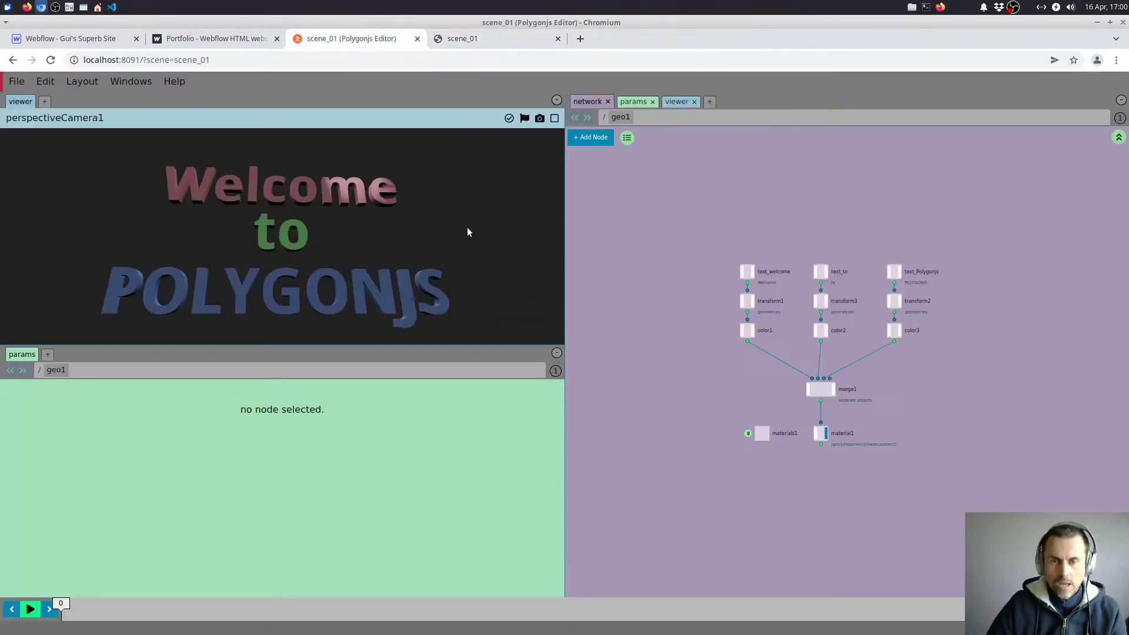
{"action": "left_click", "coordinate": [17, 81]}
{"action": "left_click", "coordinate": [30, 220]}
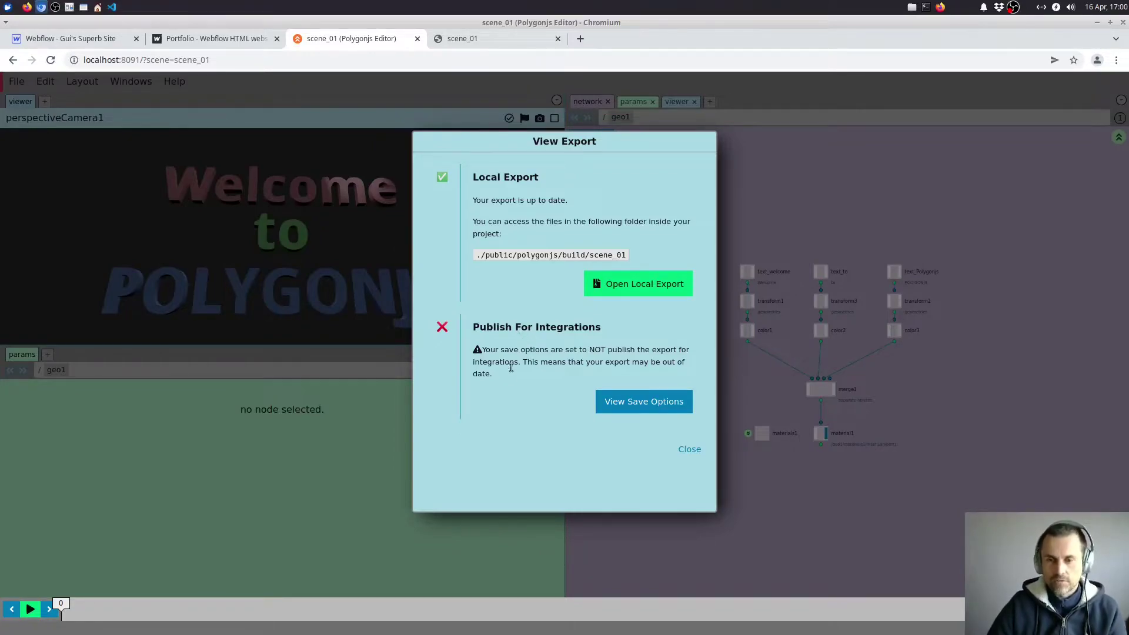
{"action": "left_click", "coordinate": [628, 407]}
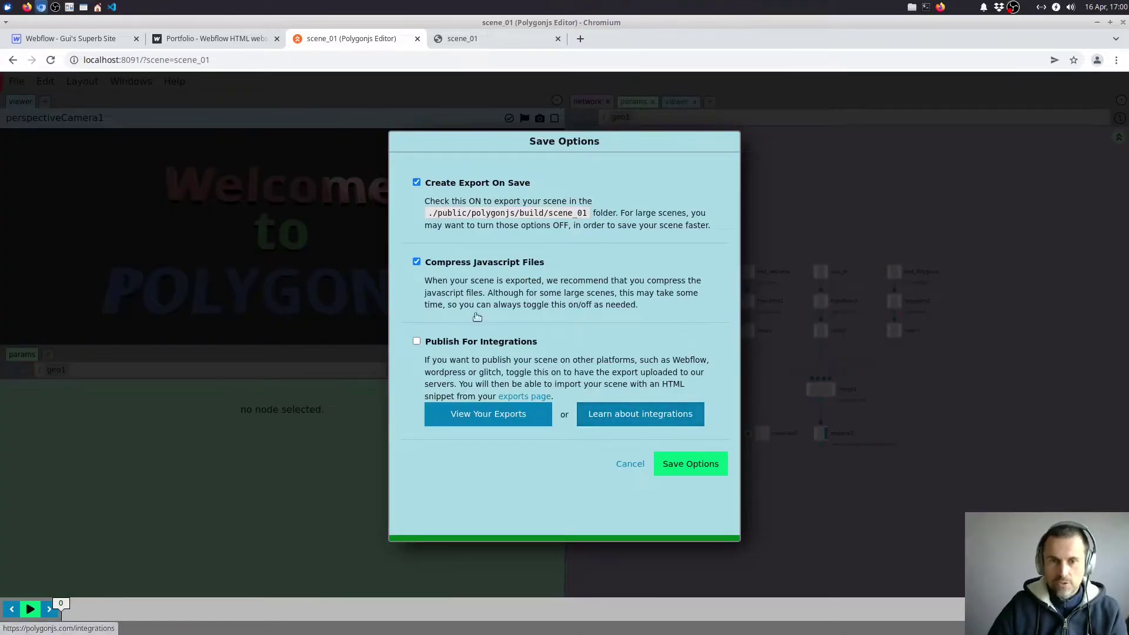
{"action": "left_click", "coordinate": [417, 342]}
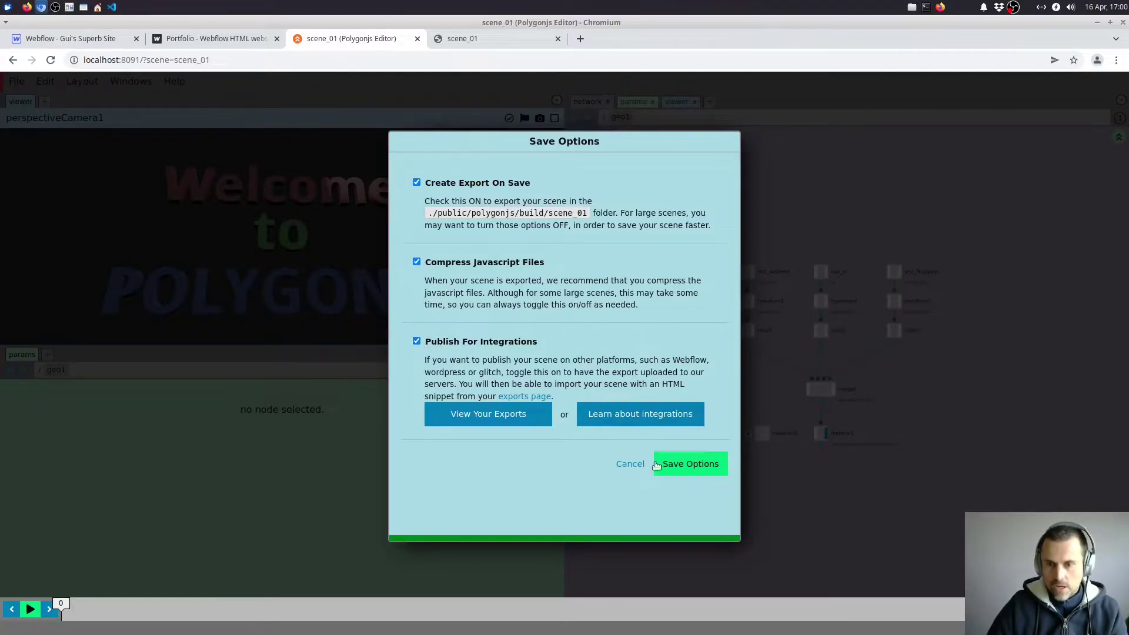
{"action": "left_click", "coordinate": [680, 465]}
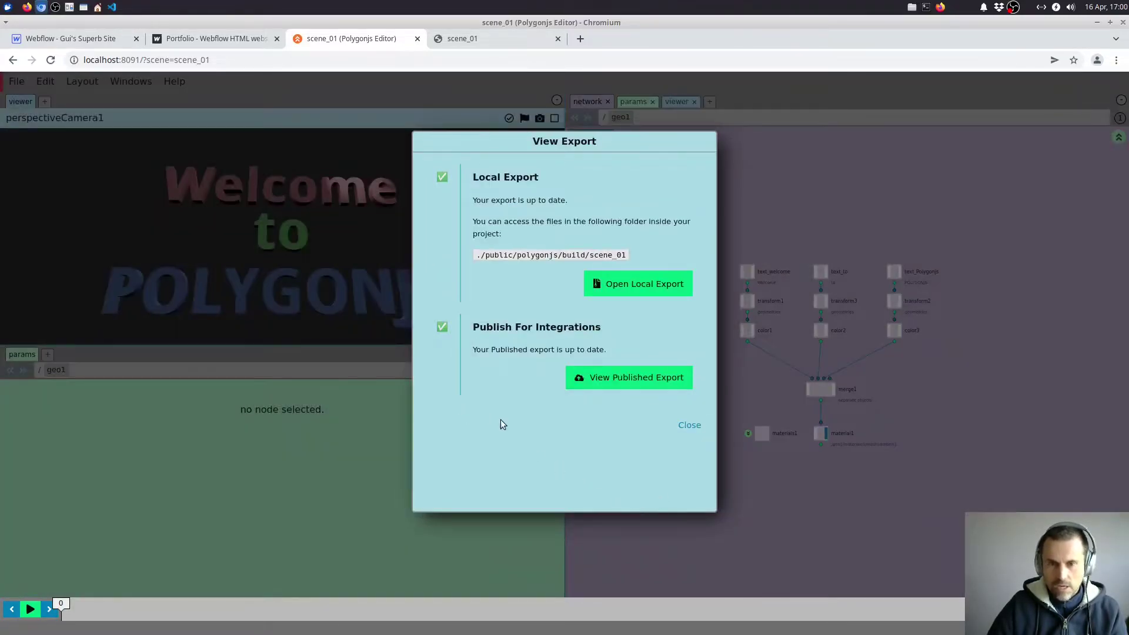
{"action": "left_click", "coordinate": [683, 429]}
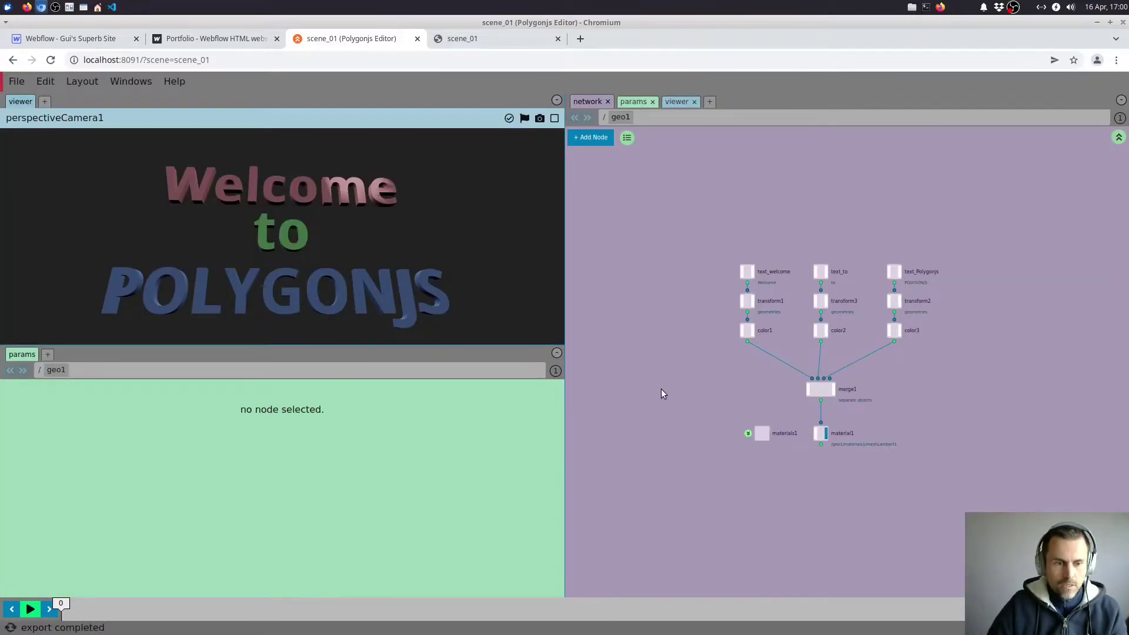
Save the scene again and open its published export page
{"action": "key", "text": "ctrl+s"}
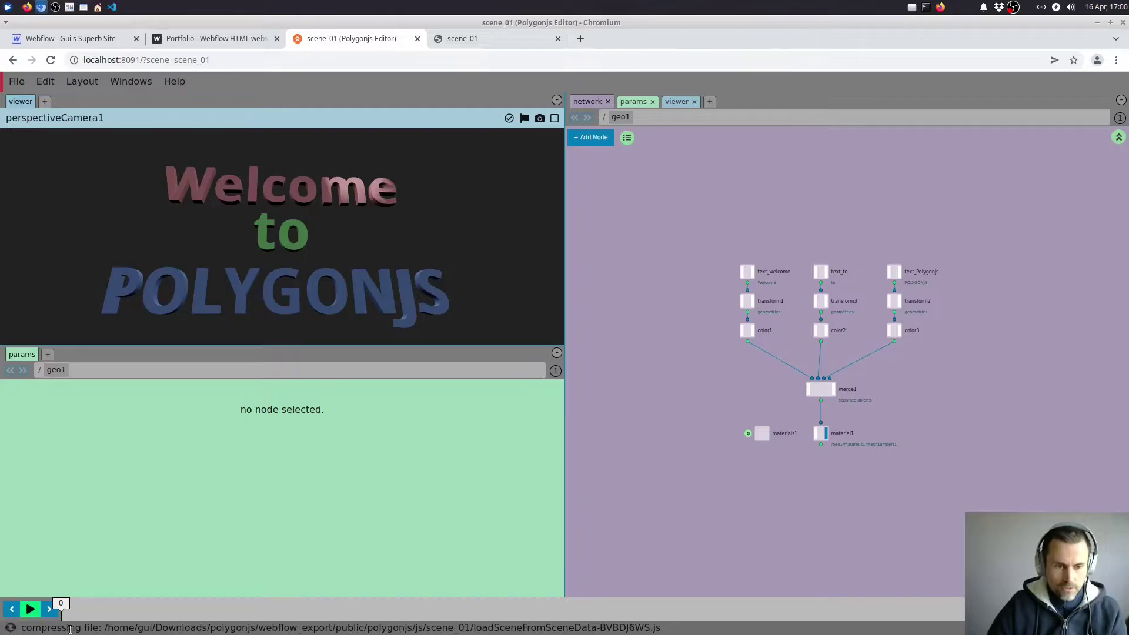
{"action": "left_click", "coordinate": [17, 81]}
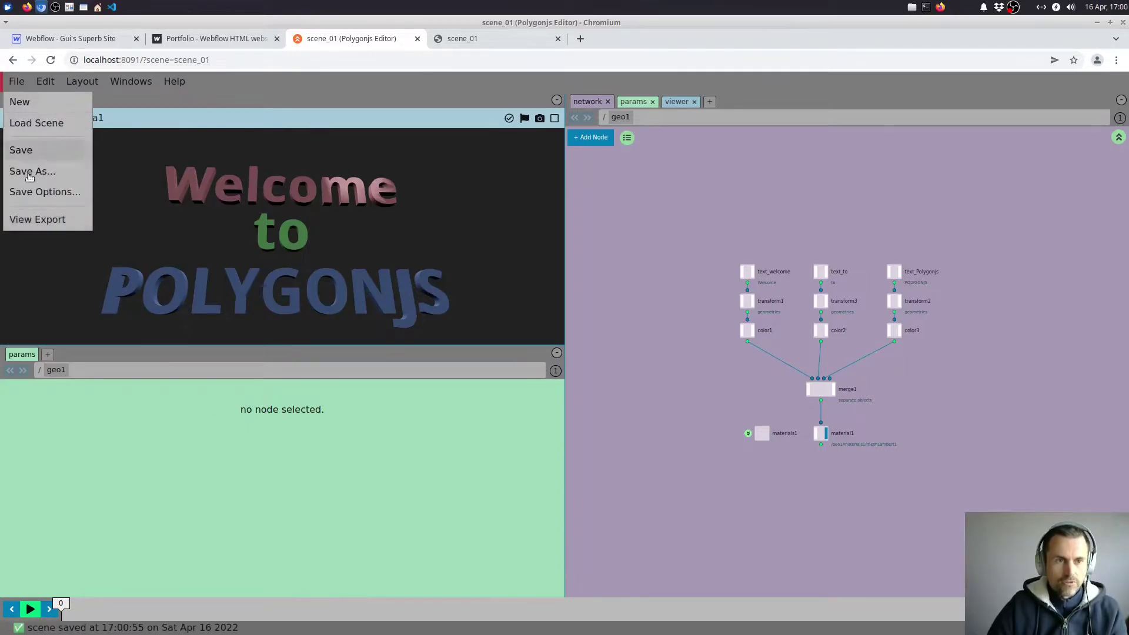
{"action": "left_click", "coordinate": [37, 218]}
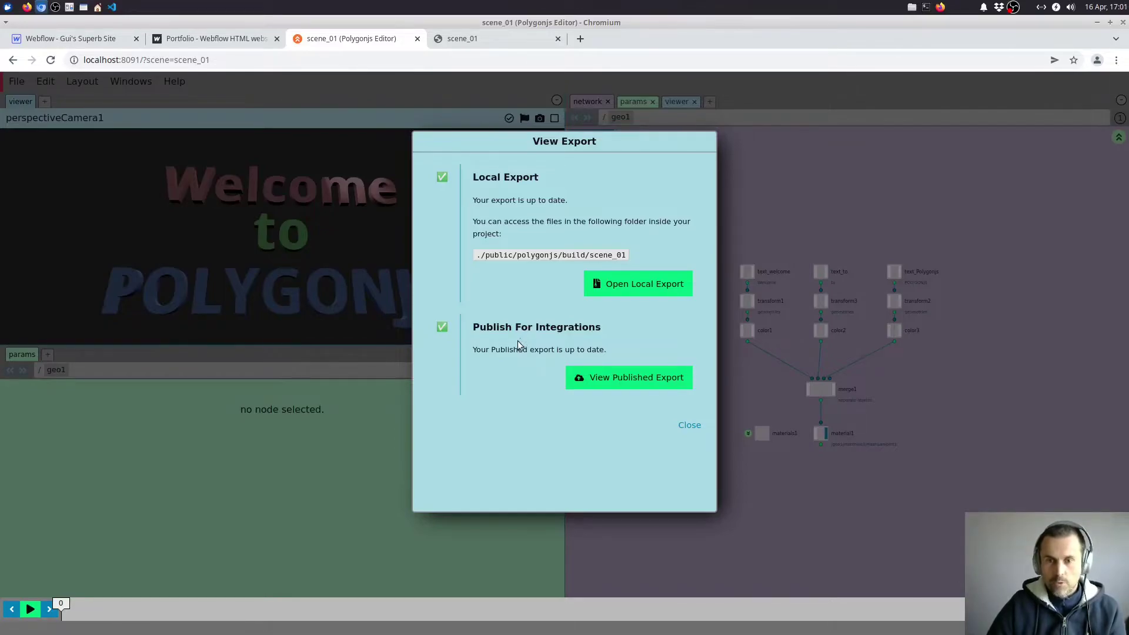
{"action": "left_click", "coordinate": [599, 381]}
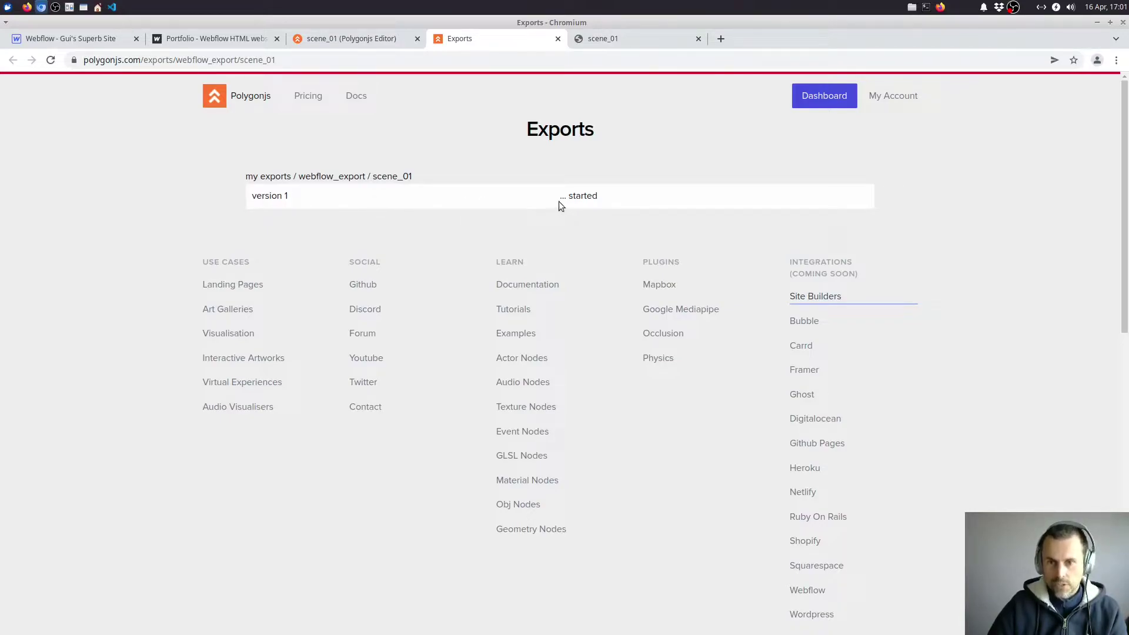
Refresh the export status and preview version 1 of the published scene_01 export
{"action": "left_click", "coordinate": [50, 60]}
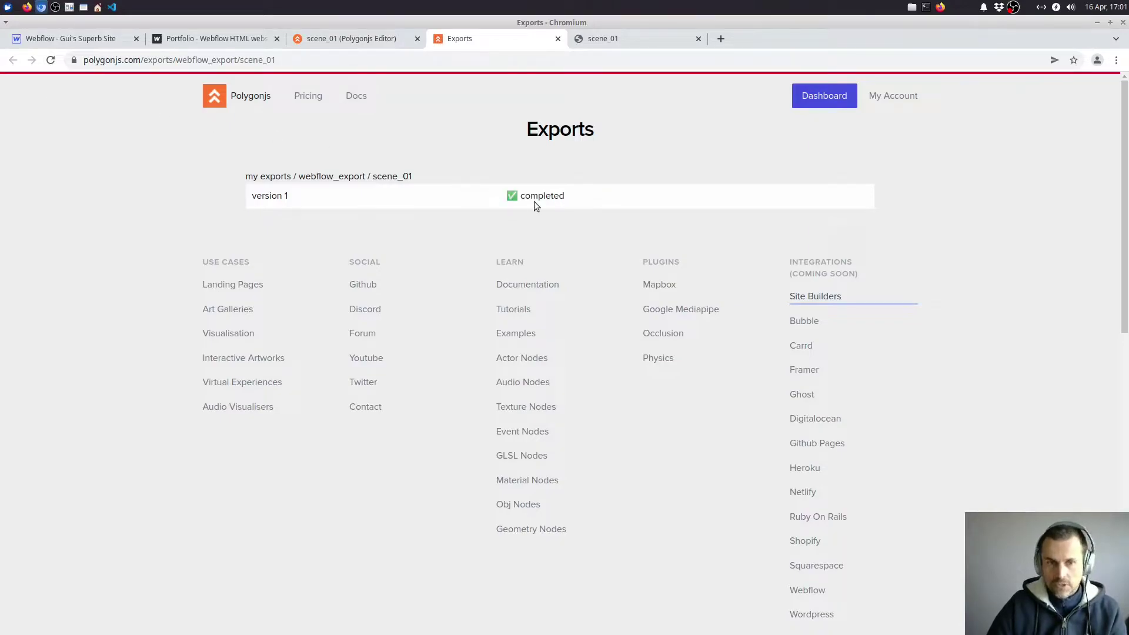
{"action": "left_click", "coordinate": [266, 202]}
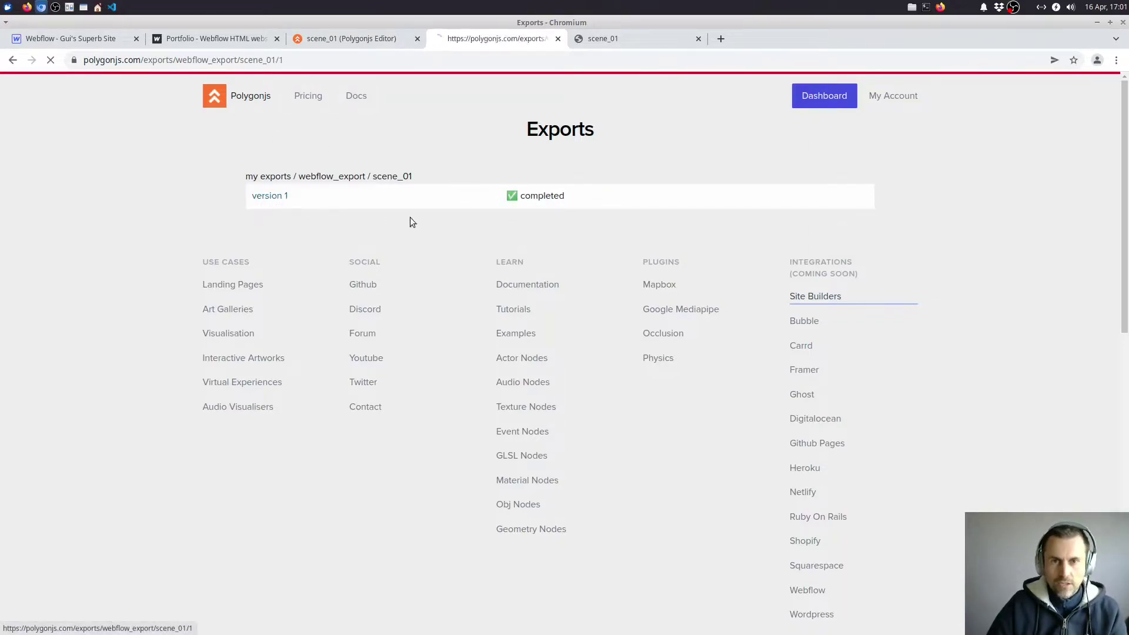
{"action": "left_click", "coordinate": [596, 249]}
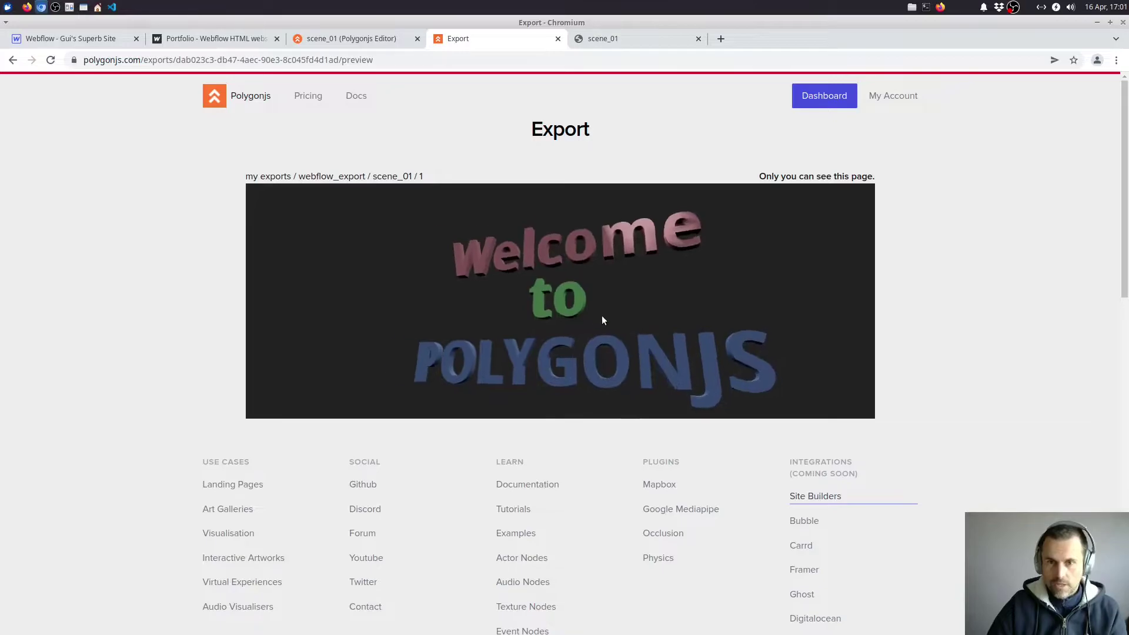
Copy the Add Javascript snippet from the usage instructions of scene_01's version 1 export
{"action": "left_click", "coordinate": [421, 177]}
{"action": "scroll", "coordinate": [644, 352], "scroll_direction": "down", "scroll_amount": 1}
{"action": "scroll", "coordinate": [645, 352], "scroll_direction": "down", "scroll_amount": 1}
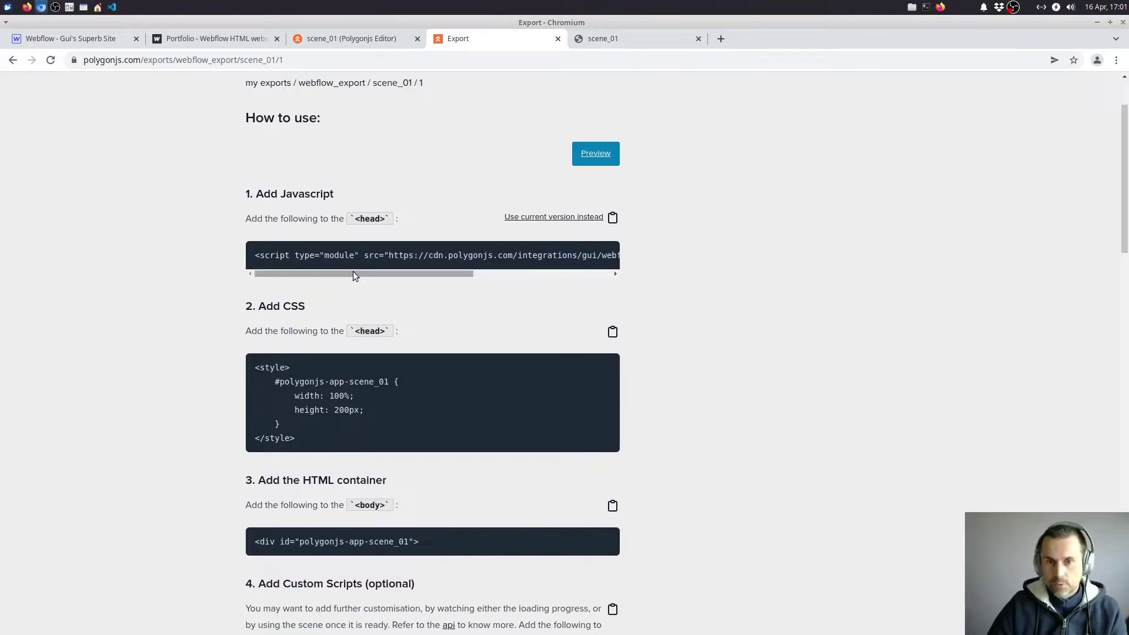
{"action": "mouse_move", "coordinate": [353, 273]}
{"action": "left_mouse_down"}
{"action": "mouse_move", "coordinate": [425, 274]}
{"action": "mouse_move", "coordinate": [345, 276]}
{"action": "left_mouse_up"}
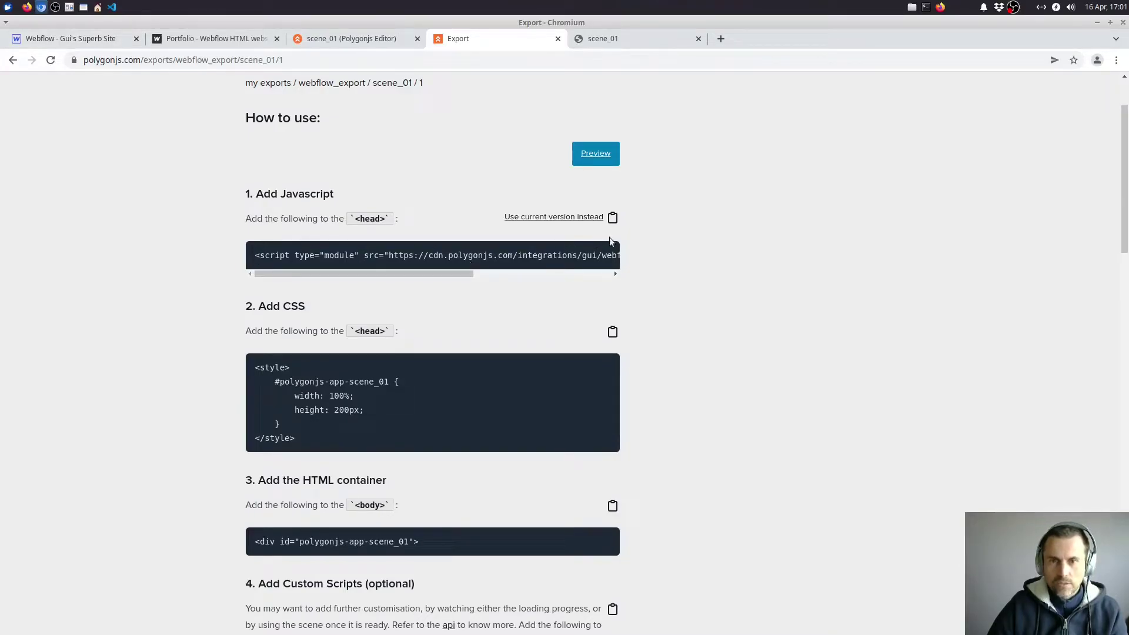
{"action": "left_click", "coordinate": [613, 219]}
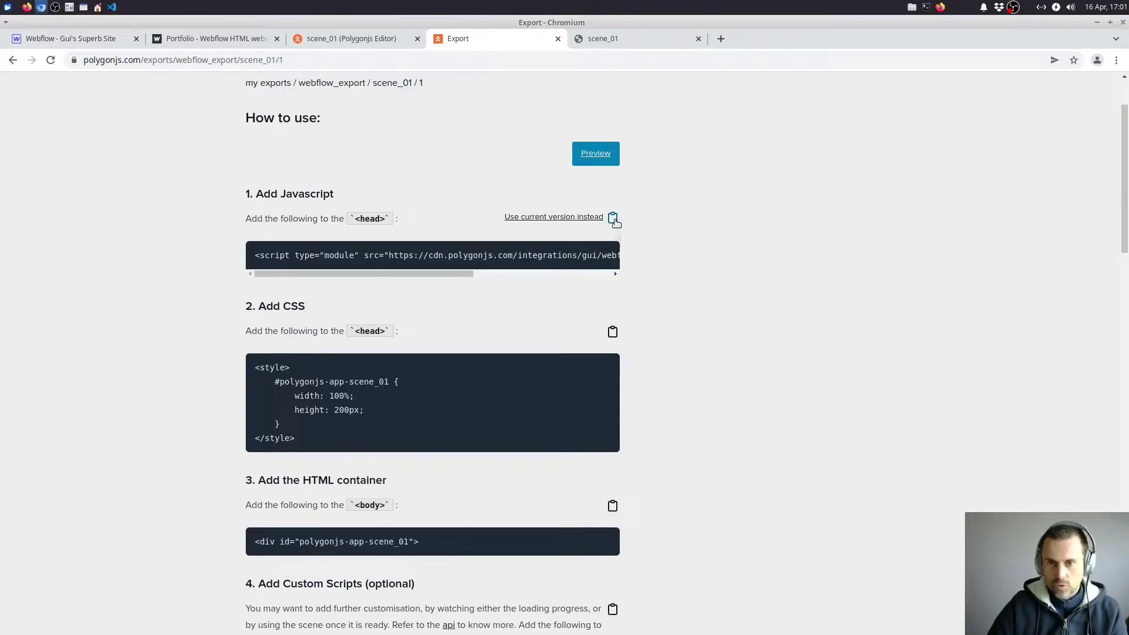
In Webflow, paste the copied script into the Home page's custom code before the </body> tag and add a new line
{"action": "left_click", "coordinate": [81, 39]}
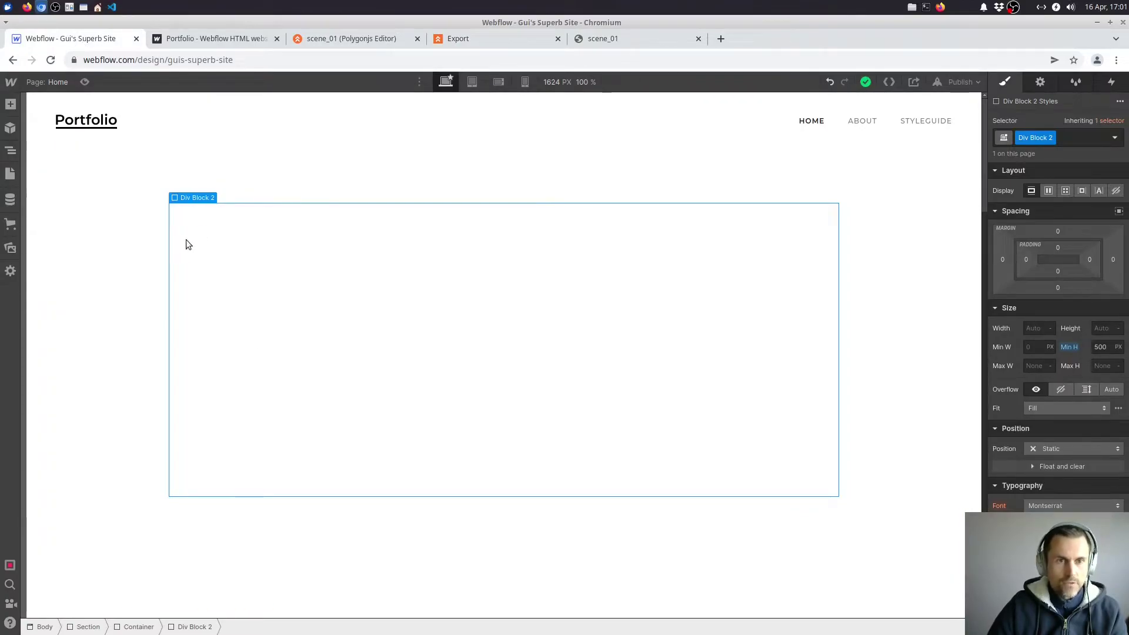
{"action": "left_click", "coordinate": [10, 174]}
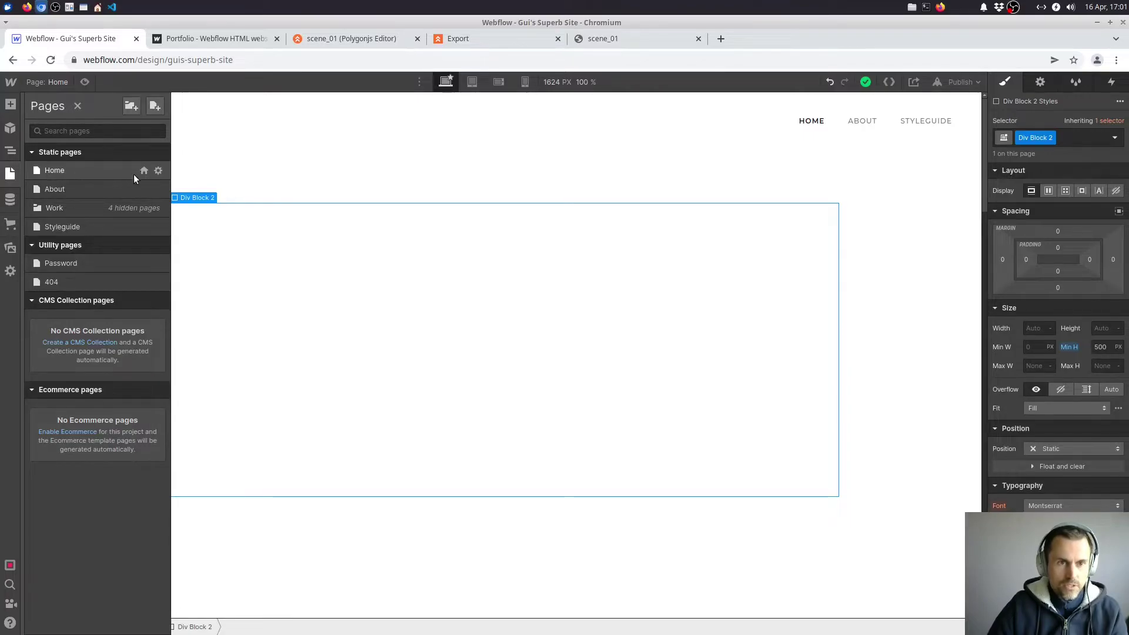
{"action": "left_click", "coordinate": [157, 170]}
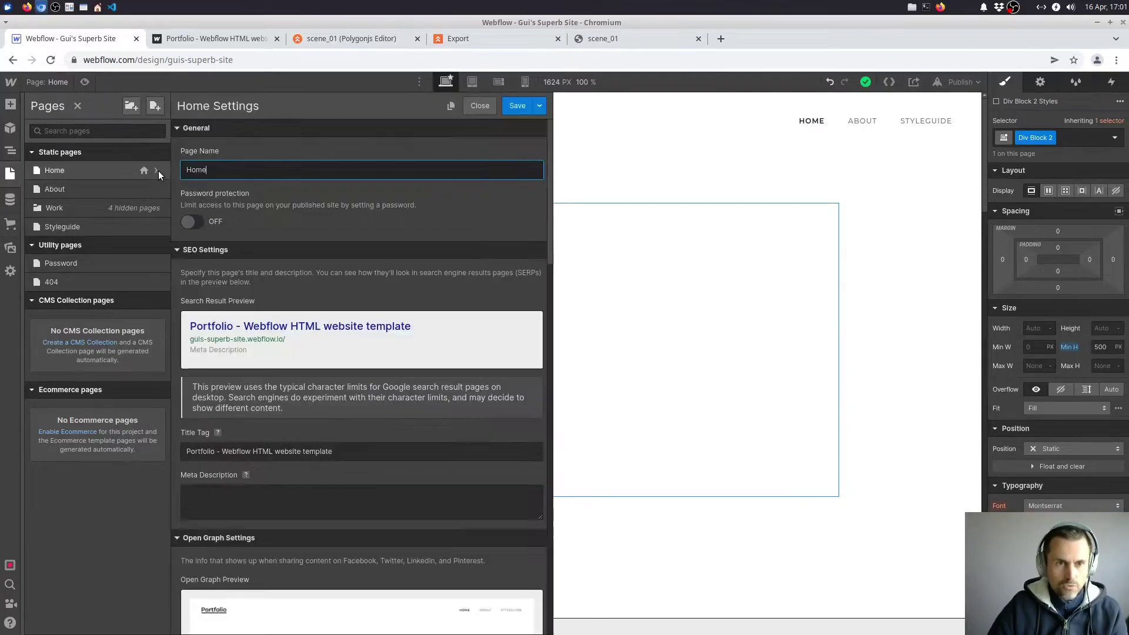
{"action": "scroll", "coordinate": [469, 252], "scroll_direction": "down", "scroll_amount": 15}
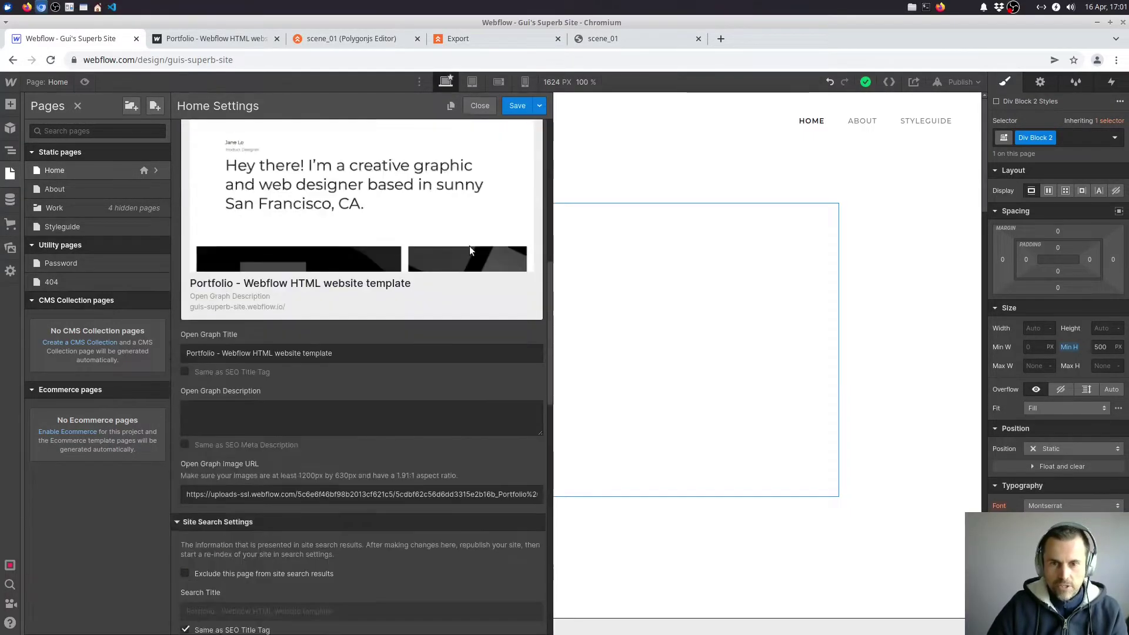
{"action": "scroll", "coordinate": [470, 251], "scroll_direction": "down", "scroll_amount": 3}
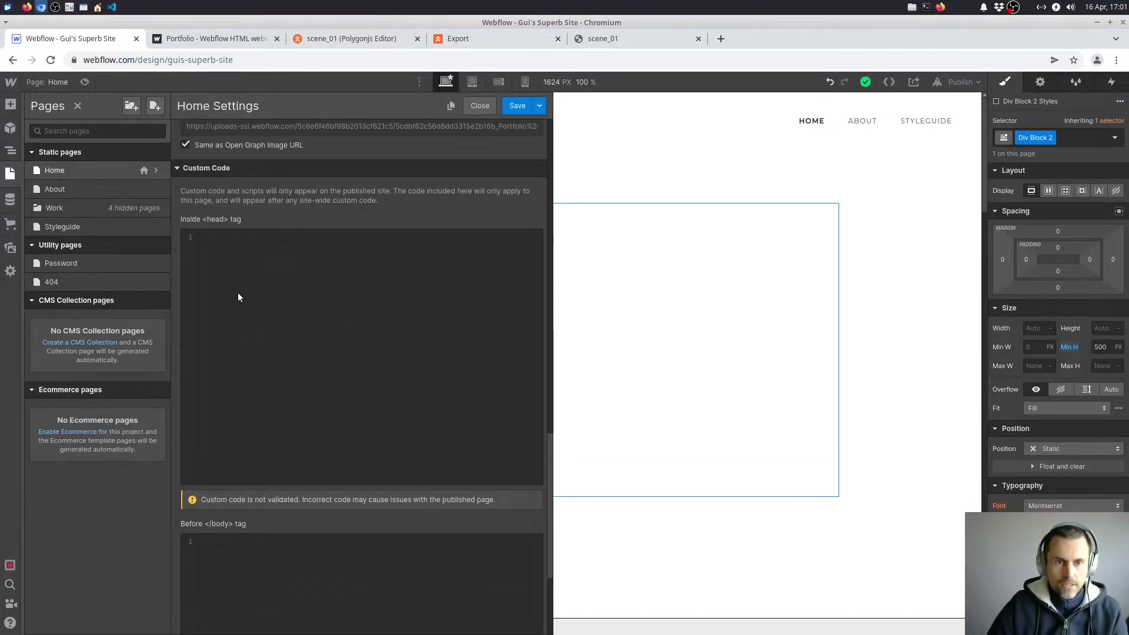
{"action": "scroll", "coordinate": [288, 250], "scroll_direction": "down", "scroll_amount": 2}
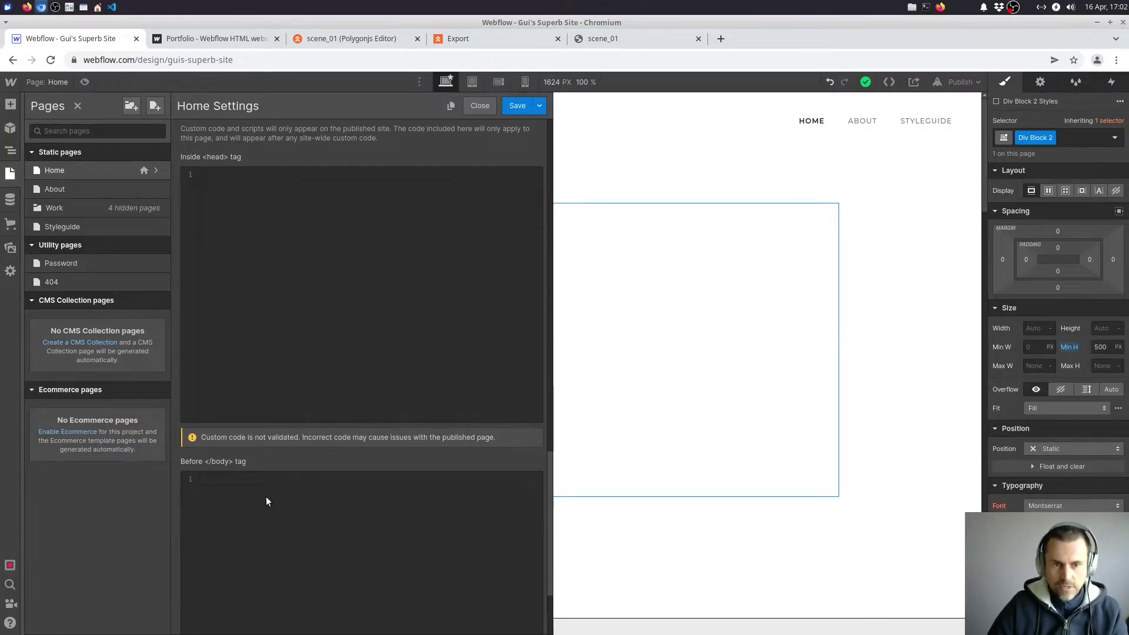
{"action": "scroll", "coordinate": [264, 503], "scroll_direction": "down", "scroll_amount": 2}
{"action": "left_click", "coordinate": [291, 450]}
{"action": "key", "text": "ctrl+v"}
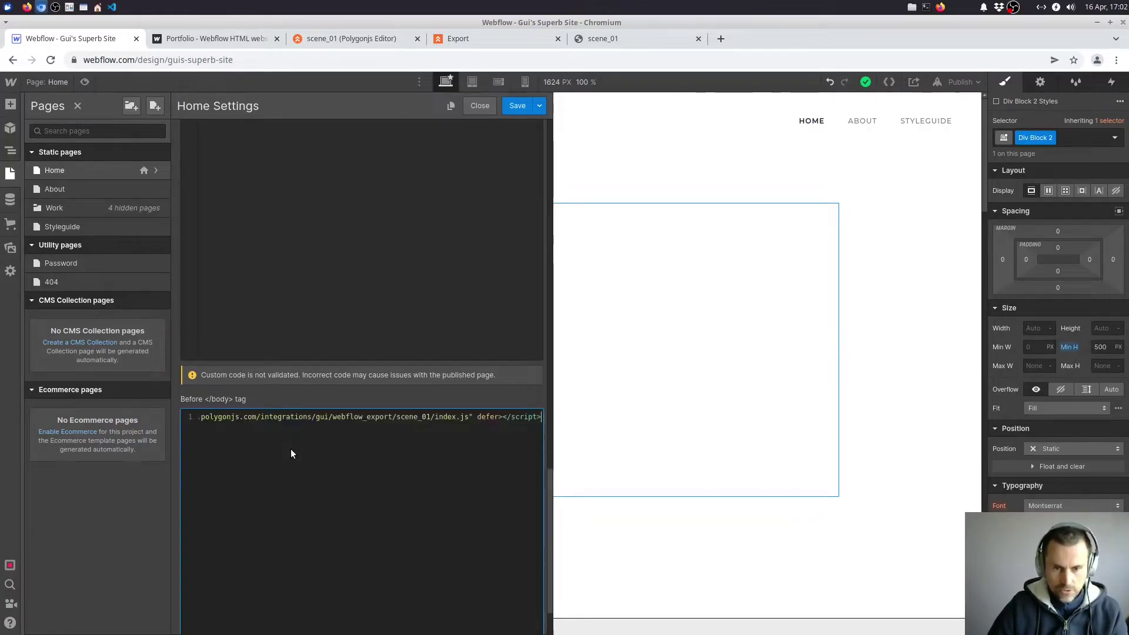
{"action": "key", "text": "Home"}
{"action": "key", "text": "End"}
{"action": "key", "text": "Return"}
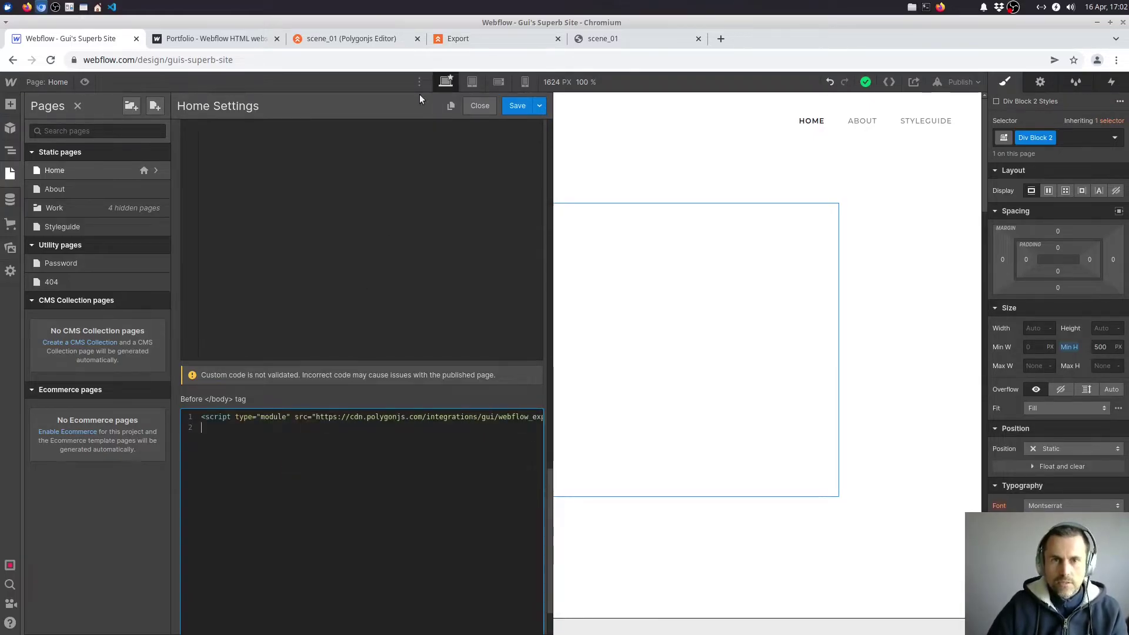
Copy the HTML container ID polygonjs-app-scene_01 from the usage instructions of scene_01's version 1 export
{"action": "left_click", "coordinate": [617, 39]}
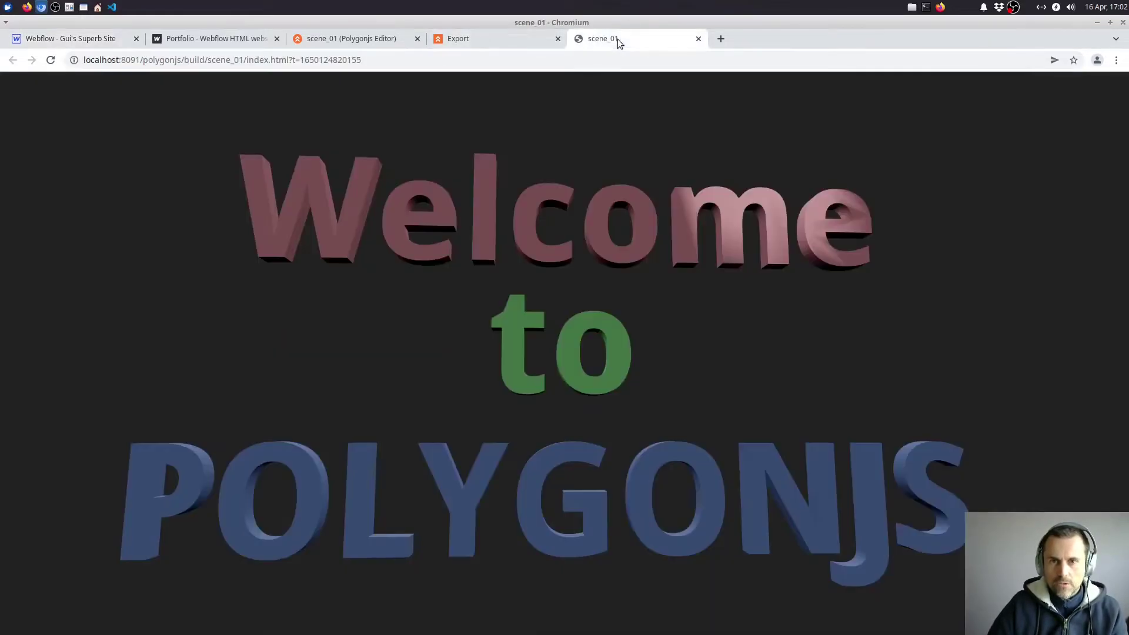
{"action": "left_click", "coordinate": [489, 38]}
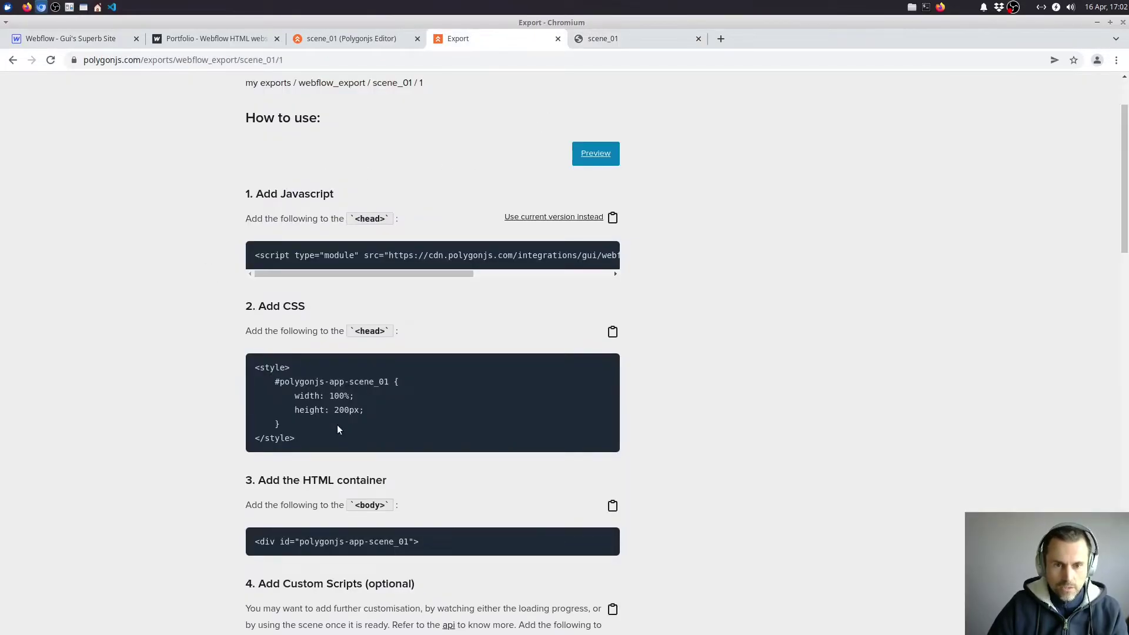
{"action": "left_click_drag", "start_coordinate": [300, 543], "coordinate": [409, 543]}
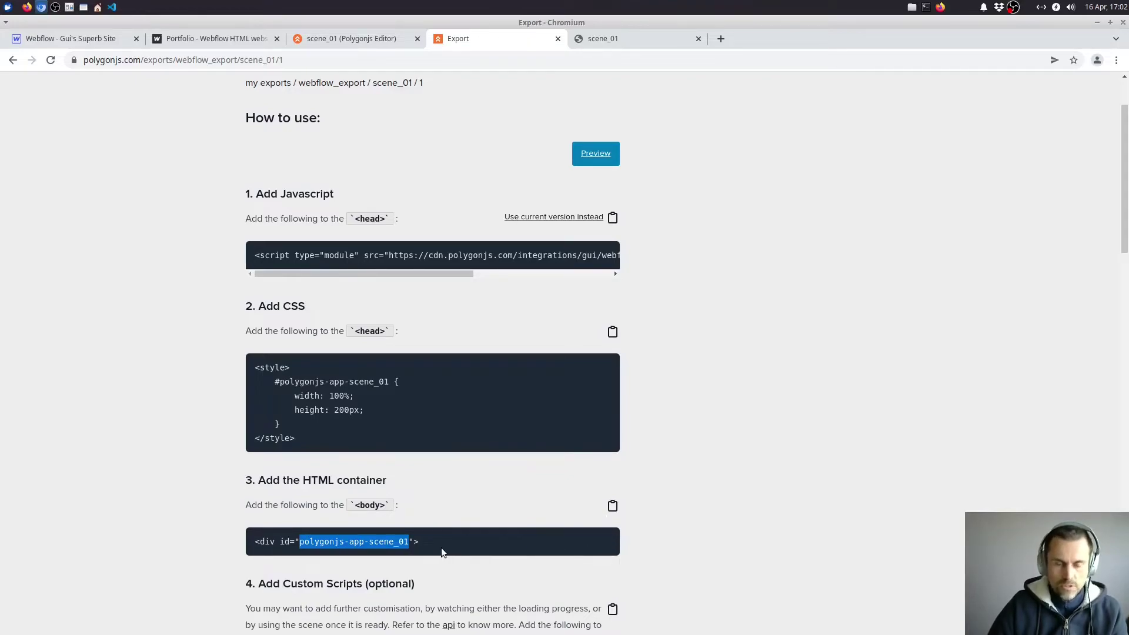
{"action": "left_click", "coordinate": [611, 510]}
{"action": "double_click", "coordinate": [339, 541]}
{"action": "left_click", "coordinate": [302, 543]}
{"action": "left_click_drag", "start_coordinate": [302, 545], "coordinate": [411, 545]}
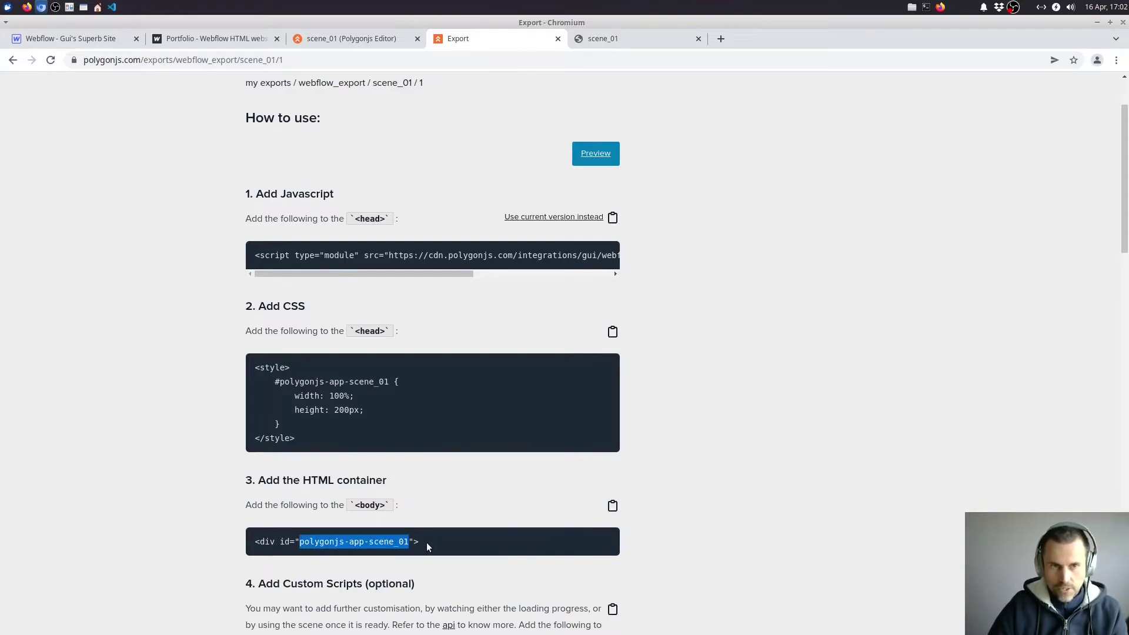
In Webflow, save the Home page settings and set the empty div block's ID to polygonjs-app-scene_01
{"action": "left_click", "coordinate": [58, 41]}
{"action": "left_click", "coordinate": [515, 108]}
{"action": "left_click", "coordinate": [342, 269]}
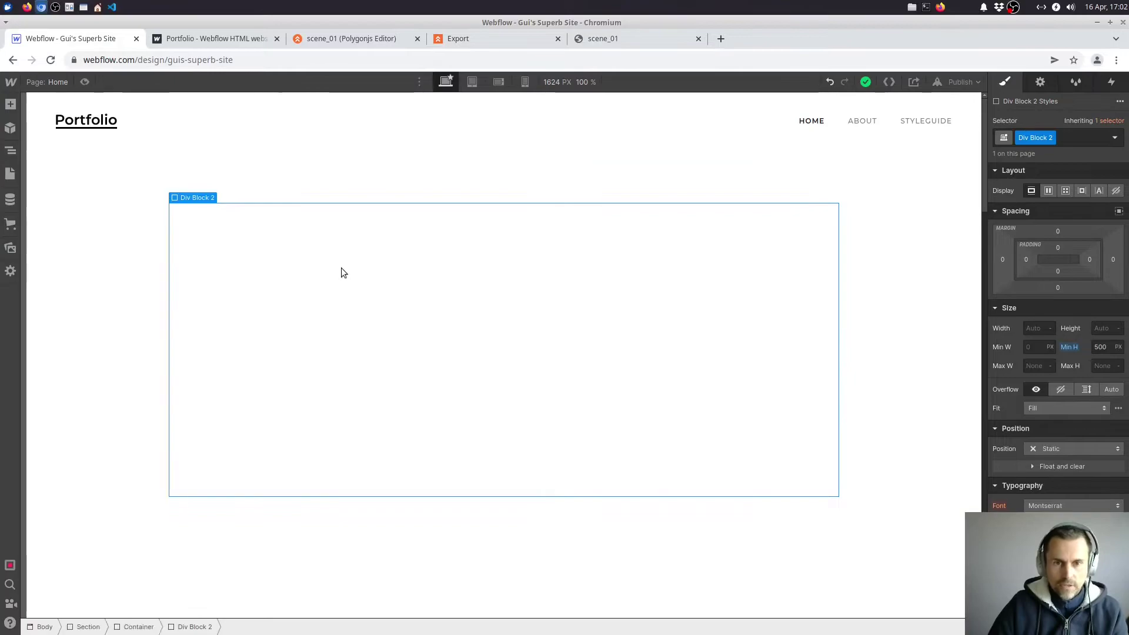
{"action": "left_click", "coordinate": [1040, 82]}
{"action": "left_click", "coordinate": [1043, 122]}
{"action": "key", "text": "ctrl+v"}
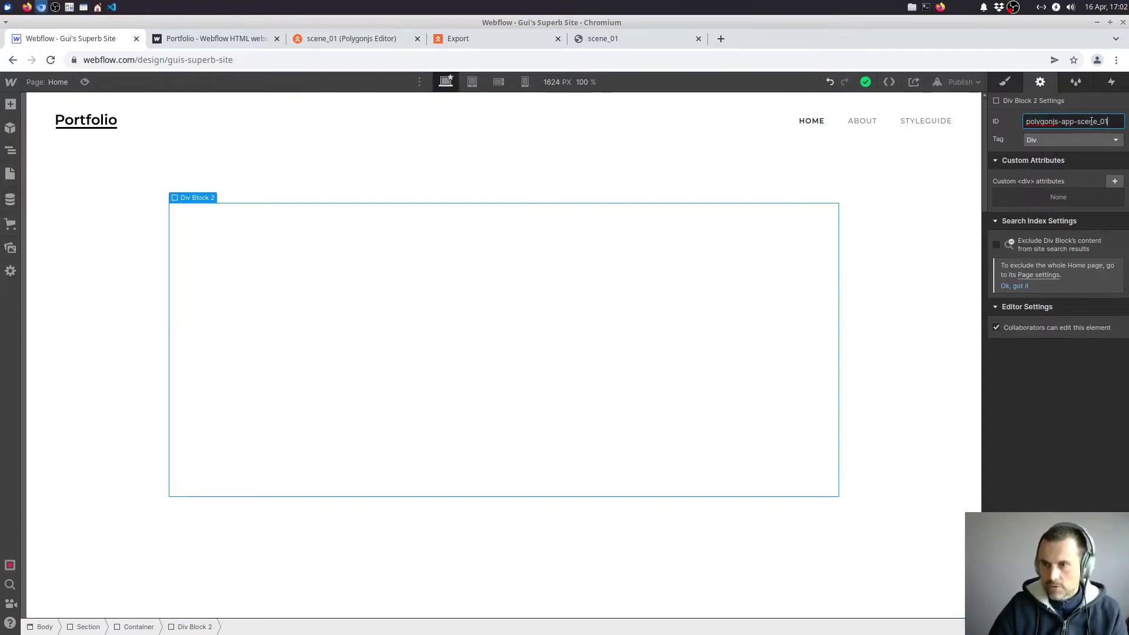
Publish the site to guis-superb-site.webflow.io and try out the embedded scene on the live page, closing the old live page tab
{"action": "left_click", "coordinate": [962, 81]}
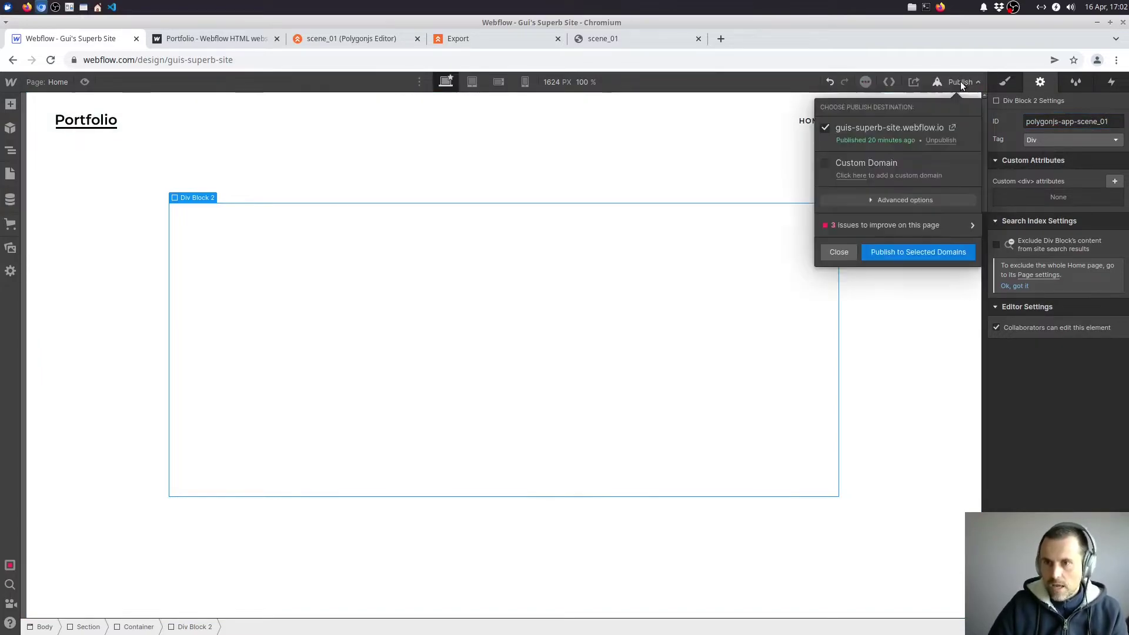
{"action": "left_click", "coordinate": [898, 257]}
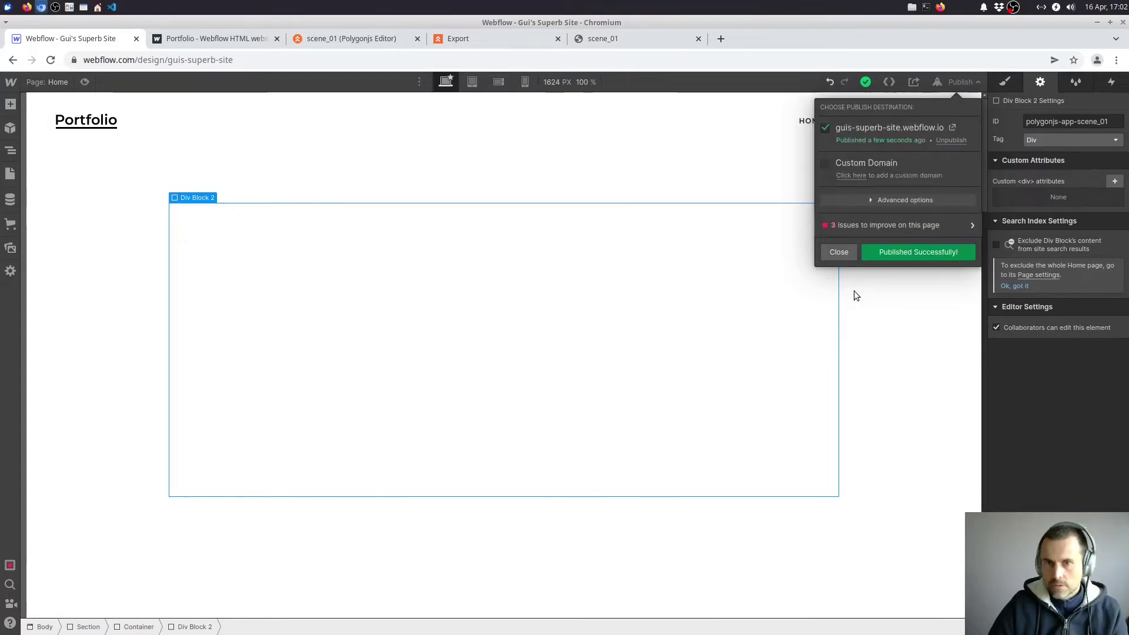
{"action": "left_click", "coordinate": [952, 127]}
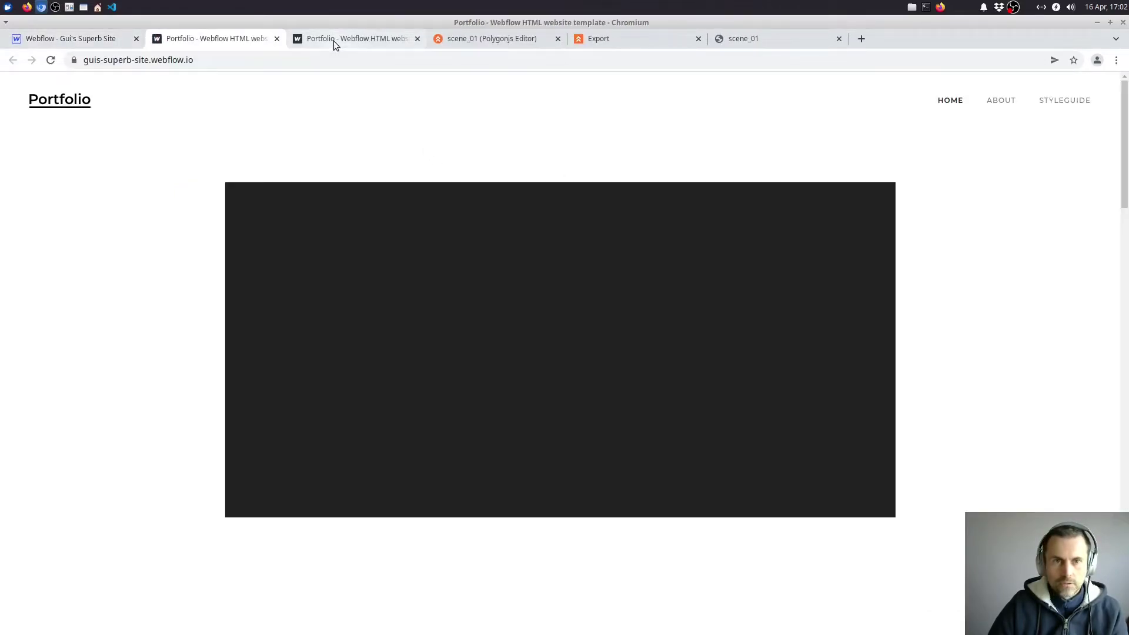
{"action": "middle_click", "coordinate": [333, 41]}
{"action": "left_click_drag", "start_coordinate": [462, 362], "coordinate": [437, 374]}
{"action": "left_click_drag", "start_coordinate": [542, 358], "coordinate": [528, 357]}
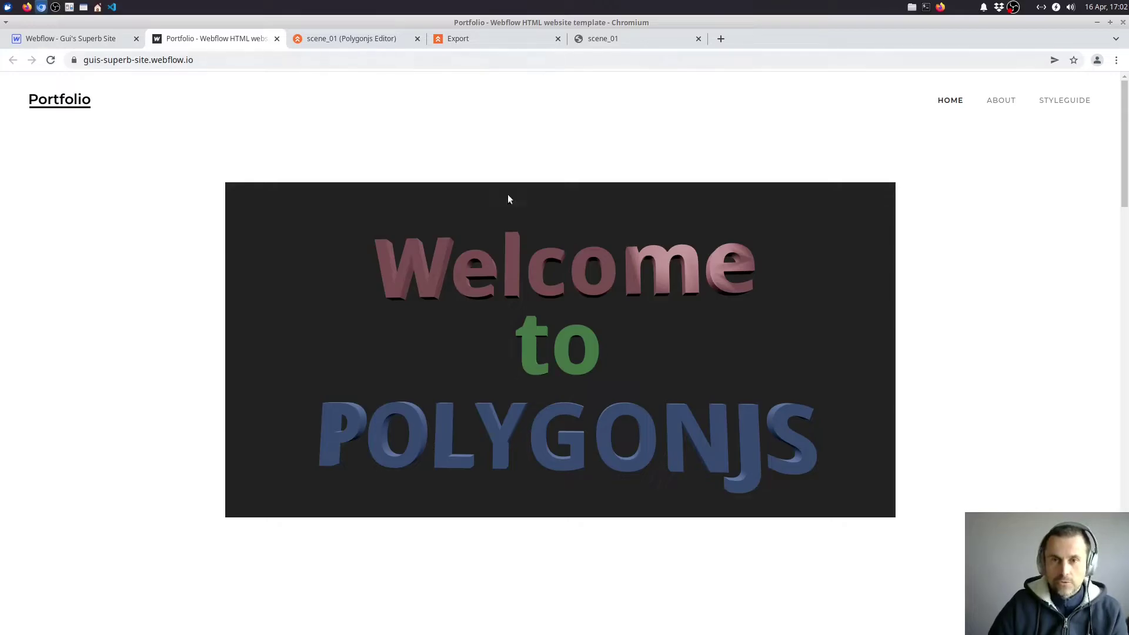
In the Polygonjs editor, delete the text_welcome and text_to node branches and move the text_Polygonjs branch above merge1
{"action": "left_click", "coordinate": [343, 40]}
{"action": "left_click", "coordinate": [689, 424]}
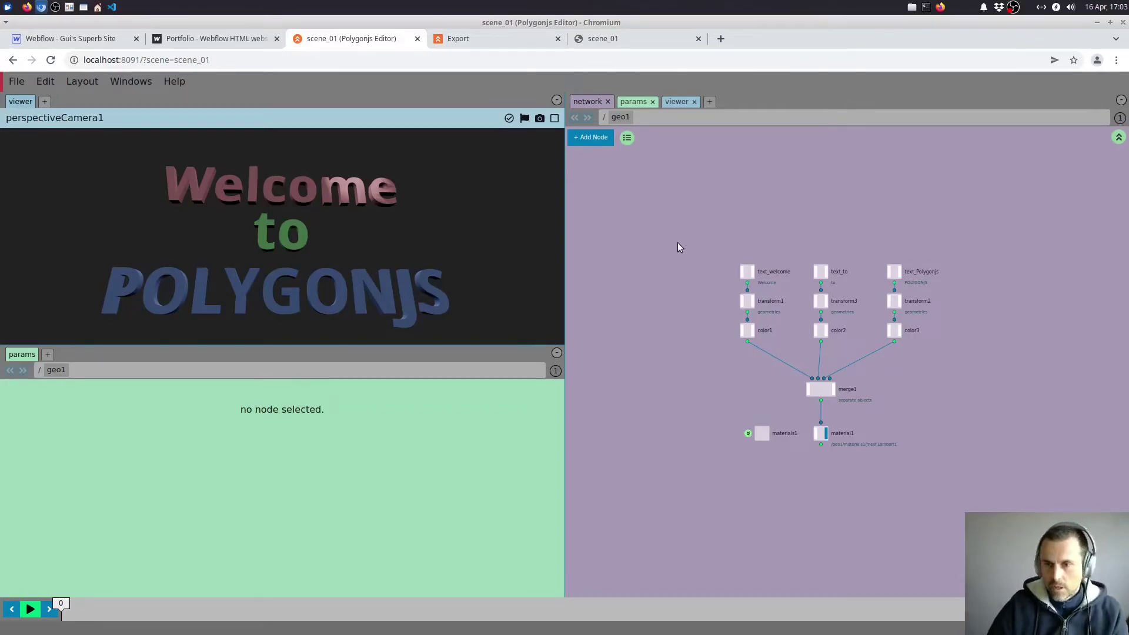
{"action": "left_click_drag", "start_coordinate": [675, 244], "coordinate": [849, 376]}
{"action": "key", "text": "Delete"}
{"action": "left_click_drag", "start_coordinate": [885, 235], "coordinate": [773, 330]}
Replace the text of the text_Polygonjs node with MY PORTFOLIO
{"action": "left_click", "coordinate": [311, 458]}
{"action": "key", "text": "ctrl+a"}
{"action": "type", "text": "<"}
{"action": "type", "text": "MY "}
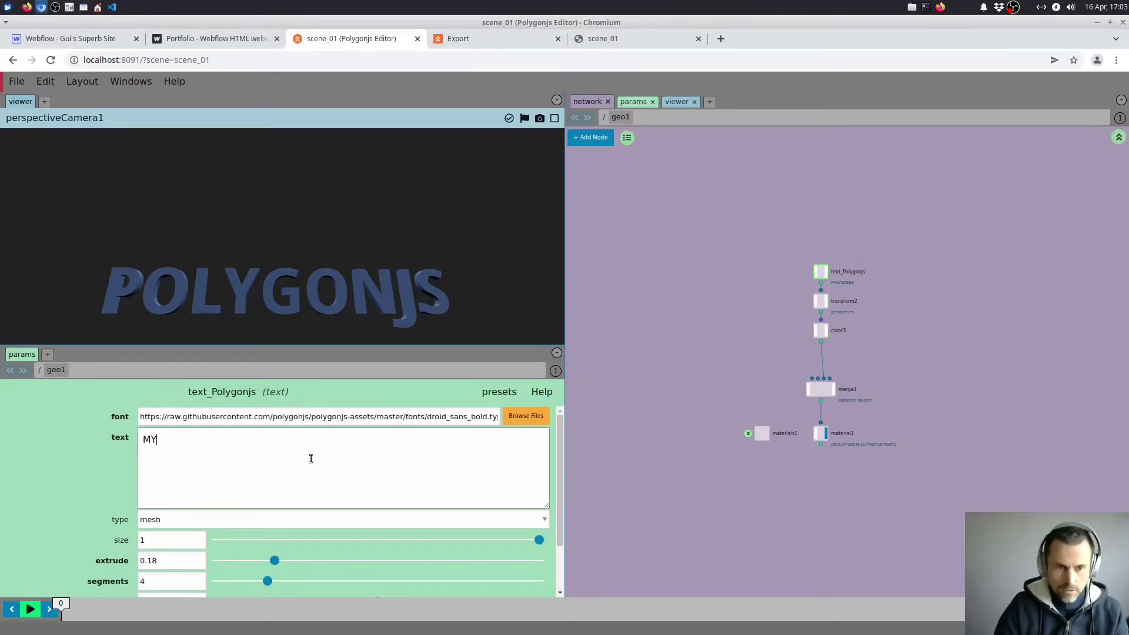
{"action": "type", "text": "PORTFOLIO"}
Change the color3 node's color to yellow, about 1, 0.98, 0.36
{"action": "left_click", "coordinate": [821, 330]}
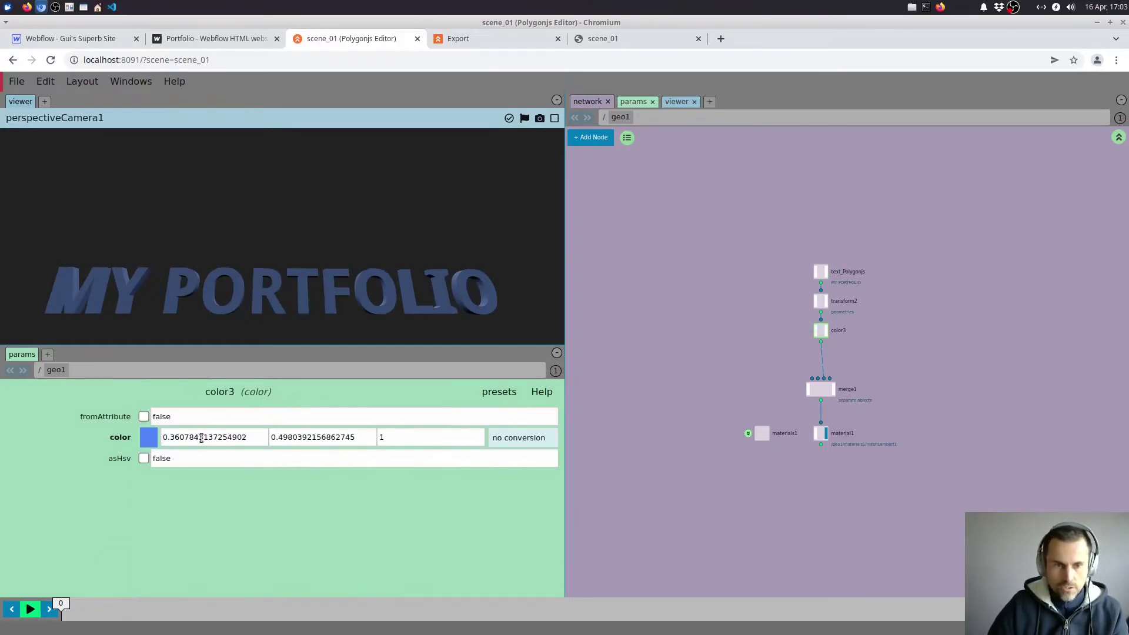
{"action": "left_click", "coordinate": [149, 441]}
{"action": "left_click", "coordinate": [253, 542]}
{"action": "left_click_drag", "start_coordinate": [253, 542], "coordinate": [257, 544]}
{"action": "left_click", "coordinate": [648, 318]}
{"action": "left_click_drag", "start_coordinate": [379, 280], "coordinate": [371, 239]}
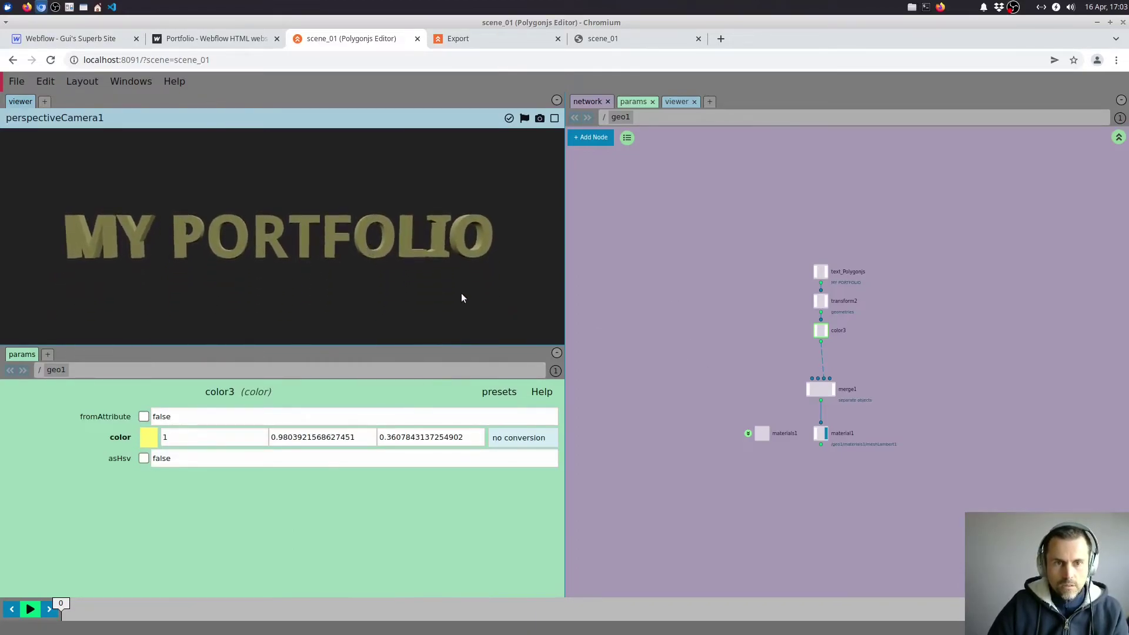
Set the text_Polygonjs node's type to flat and save the scene
{"action": "left_click", "coordinate": [862, 268]}
{"action": "scroll", "coordinate": [174, 544], "scroll_direction": "down", "scroll_amount": 1}
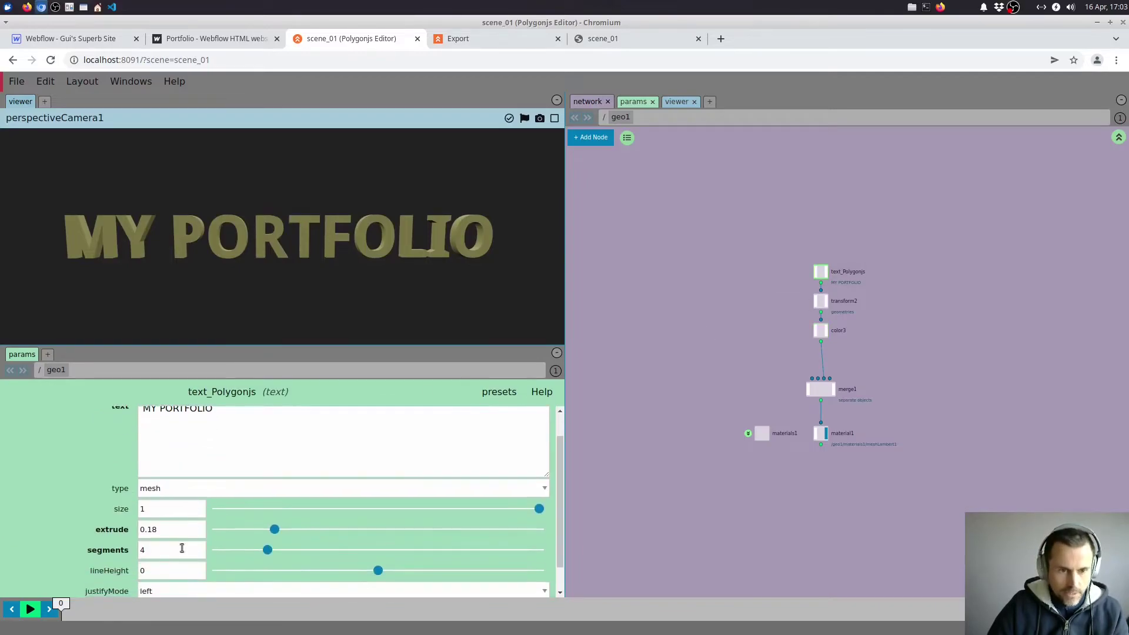
{"action": "scroll", "coordinate": [170, 564], "scroll_direction": "down", "scroll_amount": 1}
{"action": "left_click", "coordinate": [164, 458]}
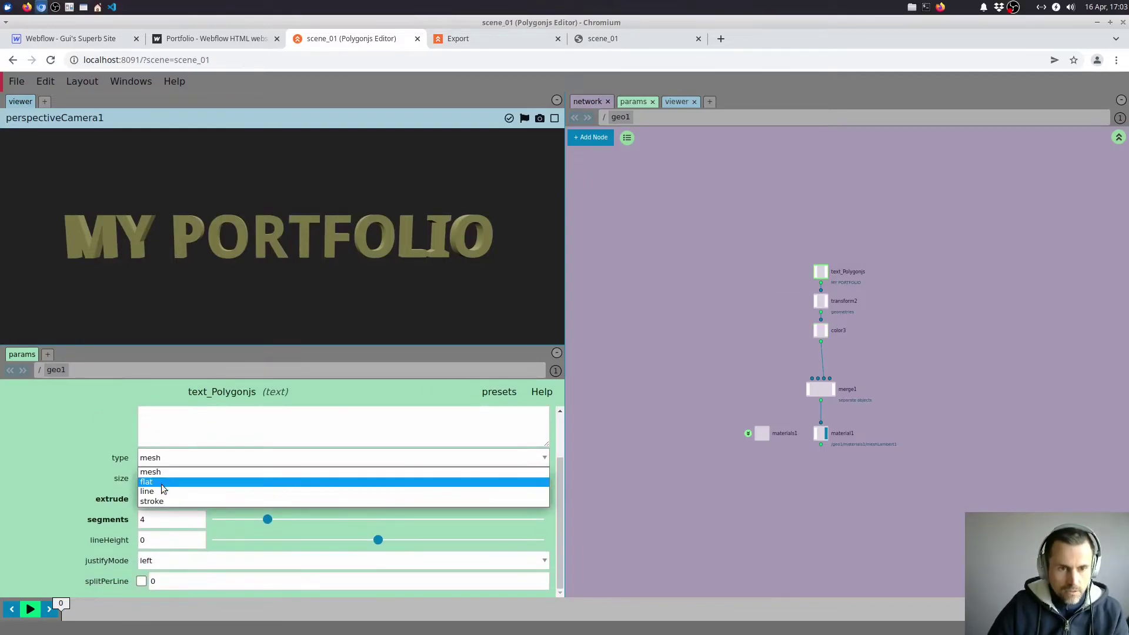
{"action": "left_click", "coordinate": [162, 483]}
{"action": "left_click_drag", "start_coordinate": [317, 277], "coordinate": [363, 280]}
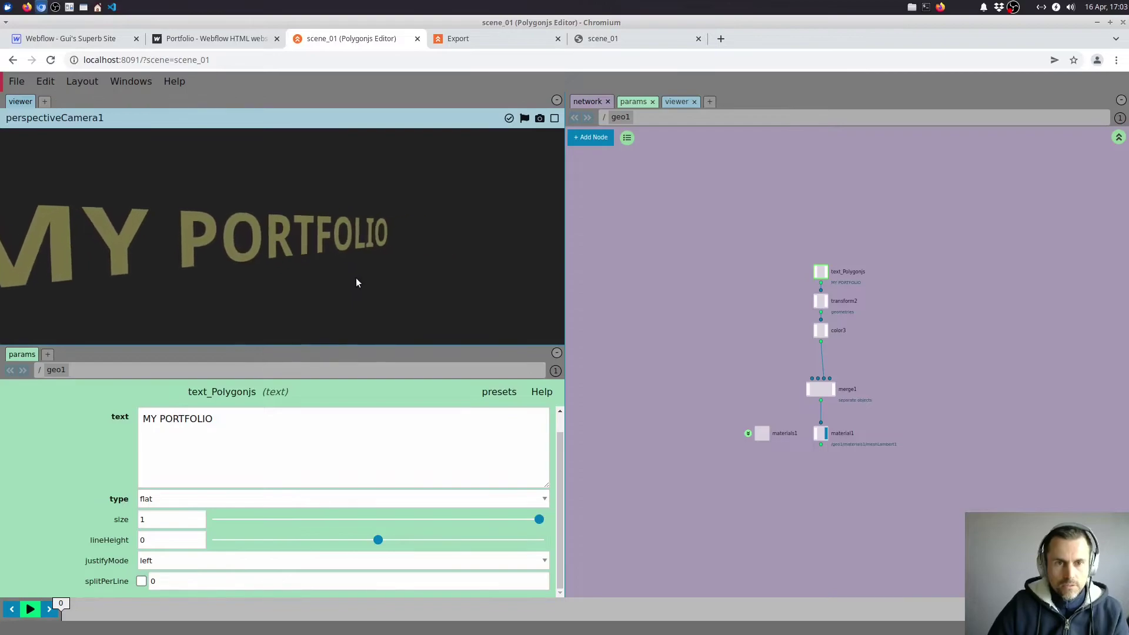
{"action": "key", "text": "ctrl+s"}
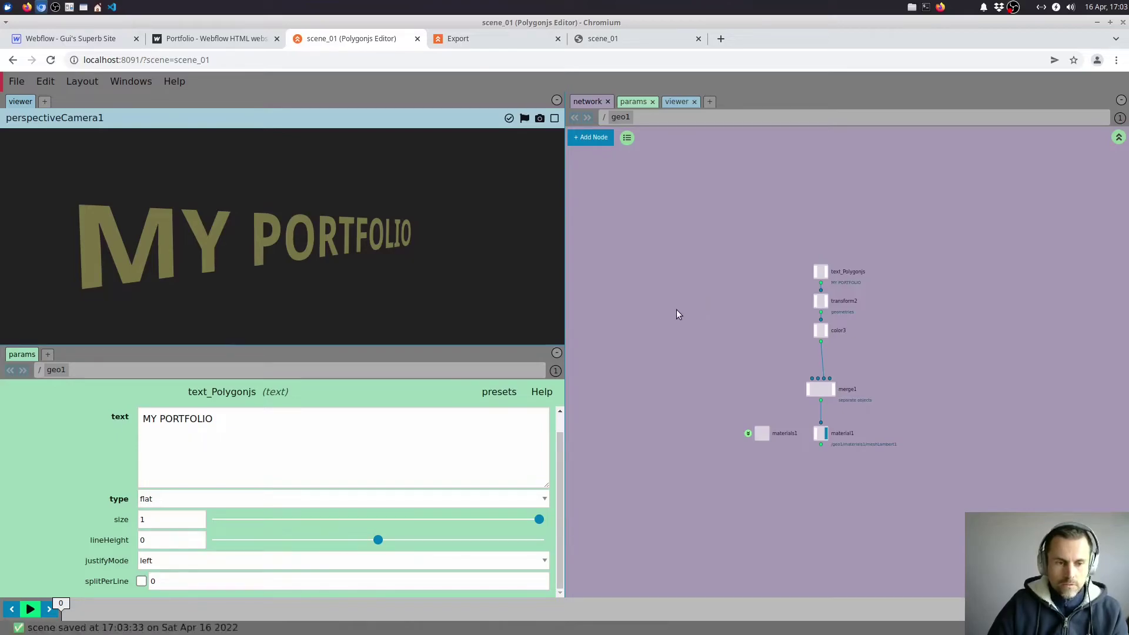
Open the export version list of scene_01 and refresh it to check the status of version 2
{"action": "left_click", "coordinate": [474, 38]}
{"action": "scroll", "coordinate": [352, 223], "scroll_direction": "up", "scroll_amount": 2}
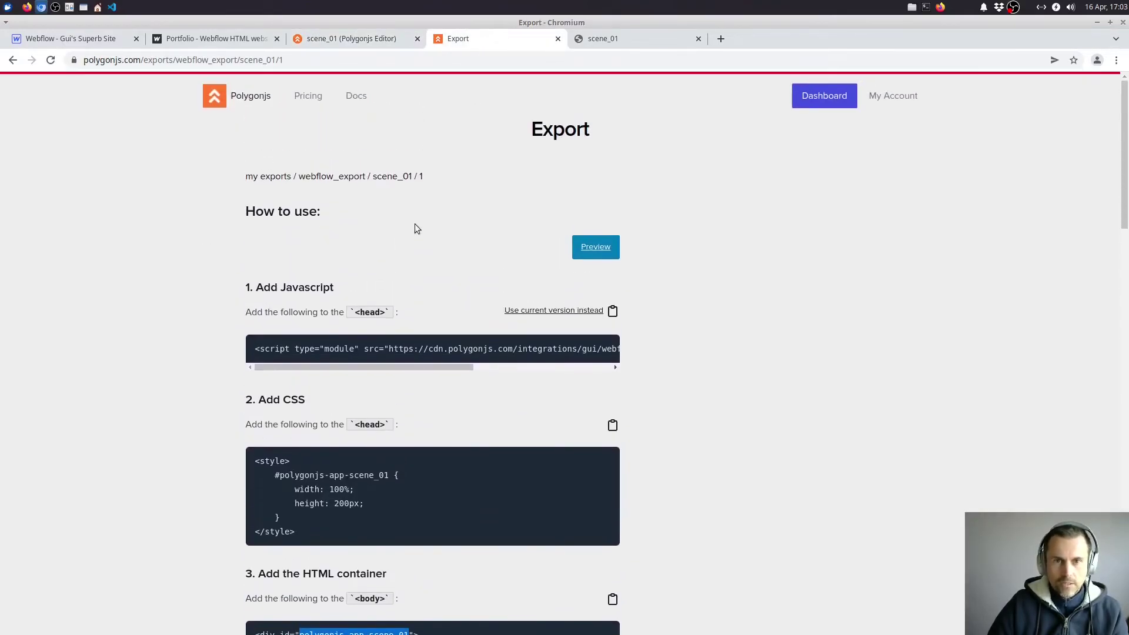
{"action": "left_click", "coordinate": [399, 177]}
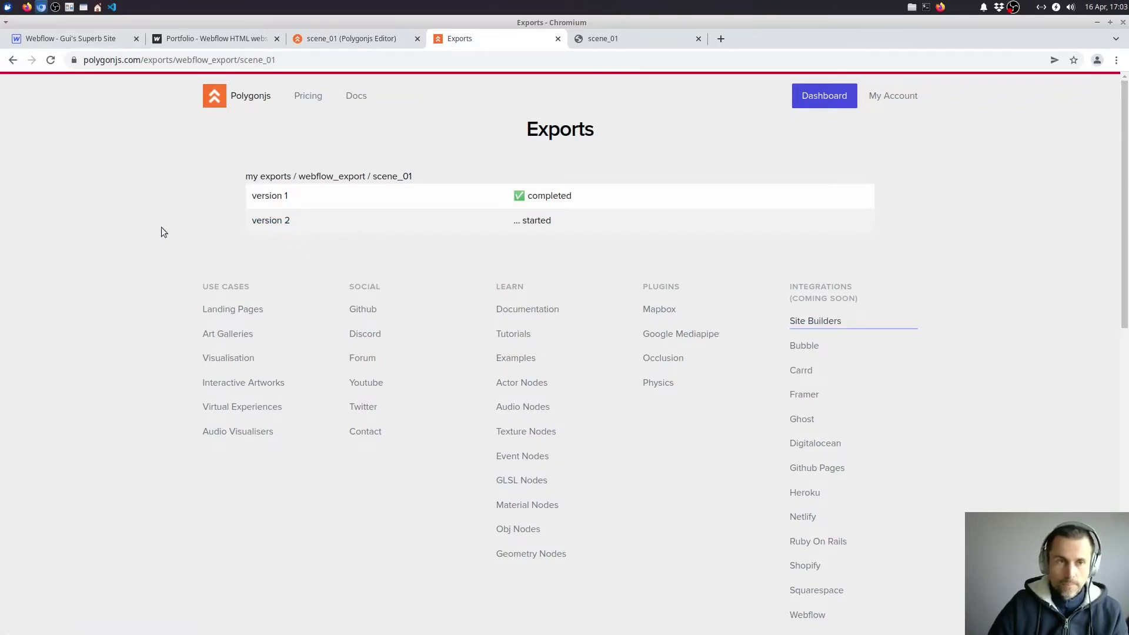
{"action": "left_click", "coordinate": [51, 60]}
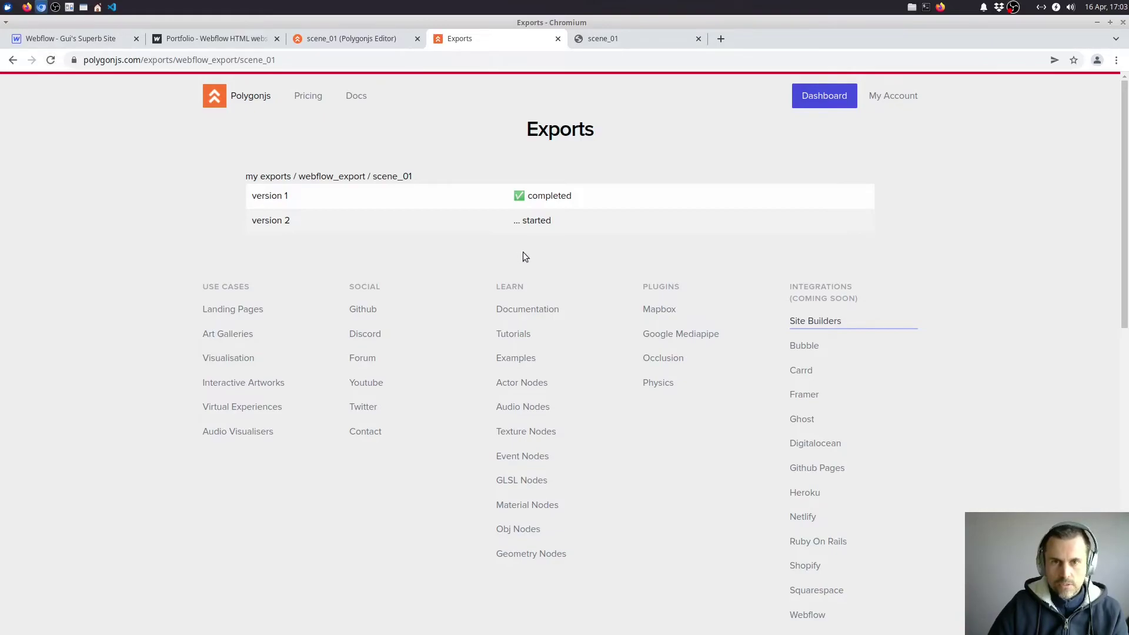
{"action": "left_click", "coordinate": [51, 61]}
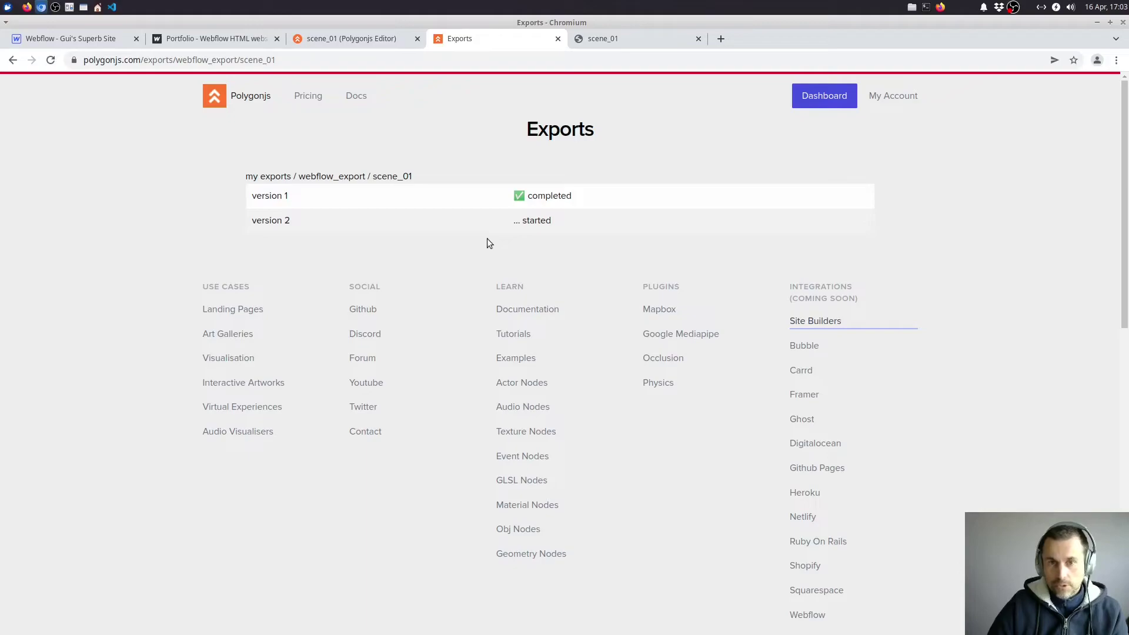
{"action": "left_click", "coordinate": [50, 66]}
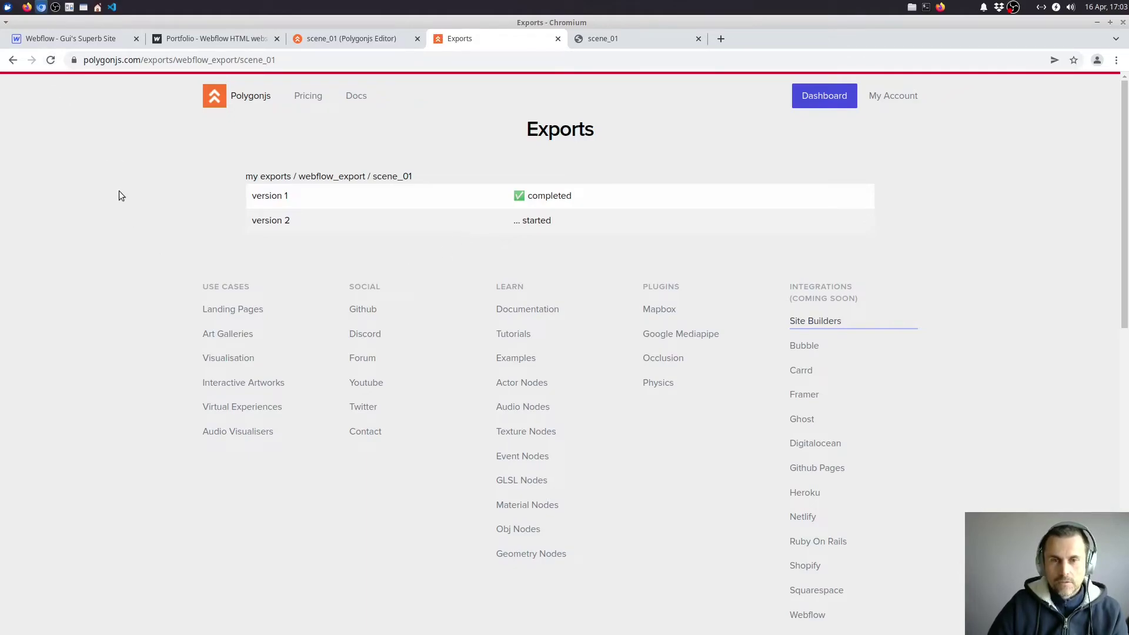
{"action": "left_click", "coordinate": [50, 60]}
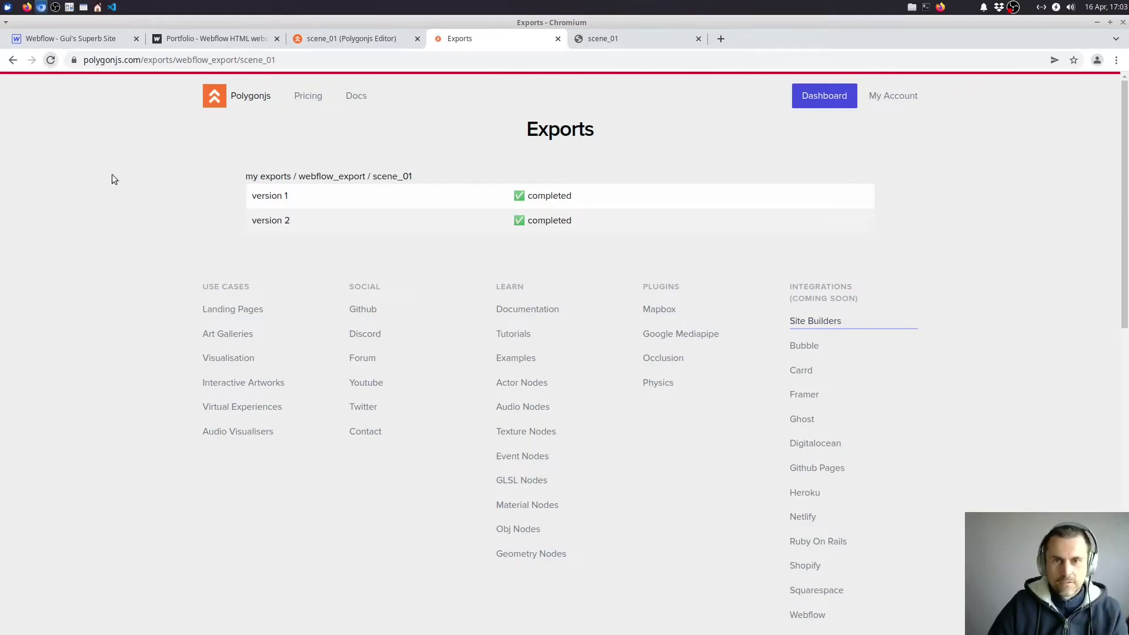
Reload the live portfolio page to view the updated scene in its embedded block
{"action": "left_click", "coordinate": [199, 40]}
{"action": "left_click", "coordinate": [80, 36]}
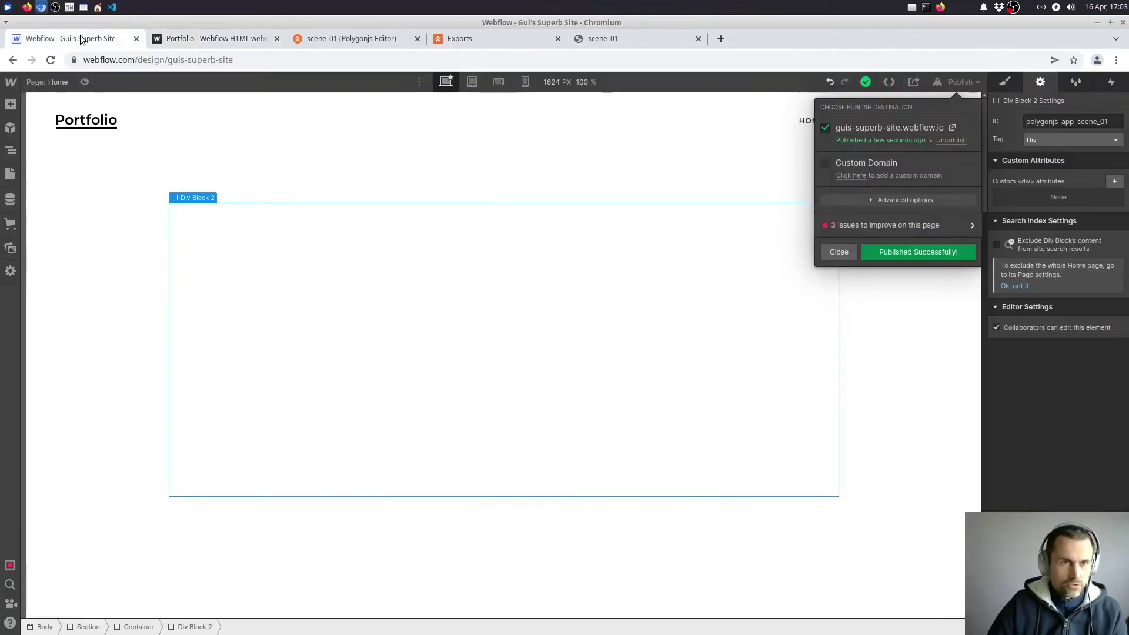
{"action": "left_click", "coordinate": [220, 36]}
{"action": "left_click", "coordinate": [50, 60]}
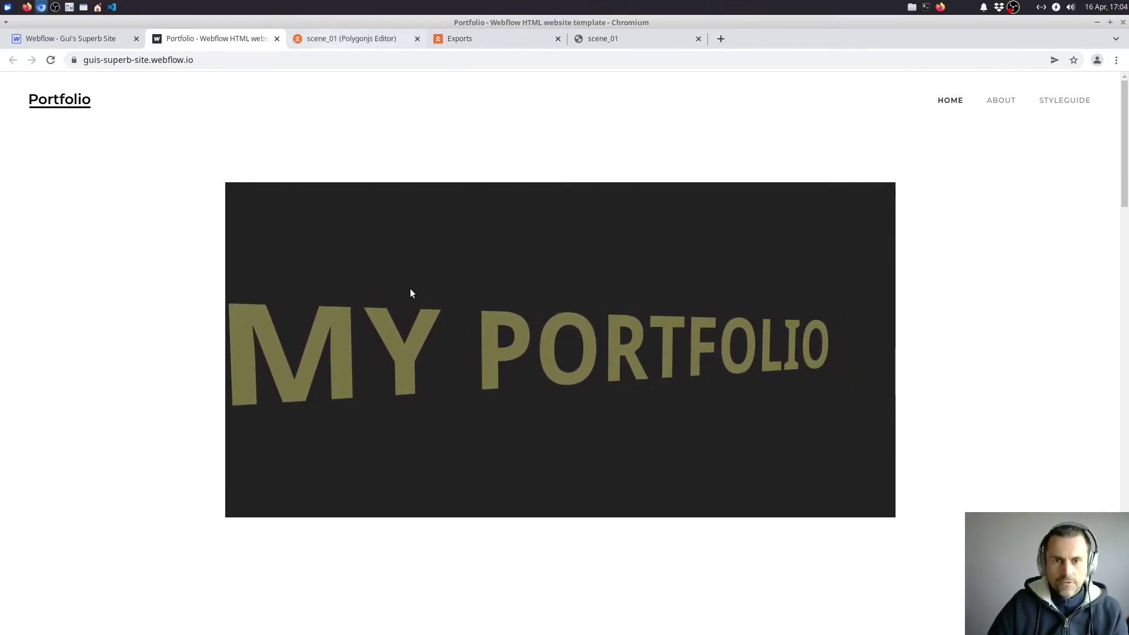
In the Polygonjs editor, set the root node's background mode to none and save the scene
{"action": "left_click", "coordinate": [348, 43]}
{"action": "left_click", "coordinate": [135, 82]}
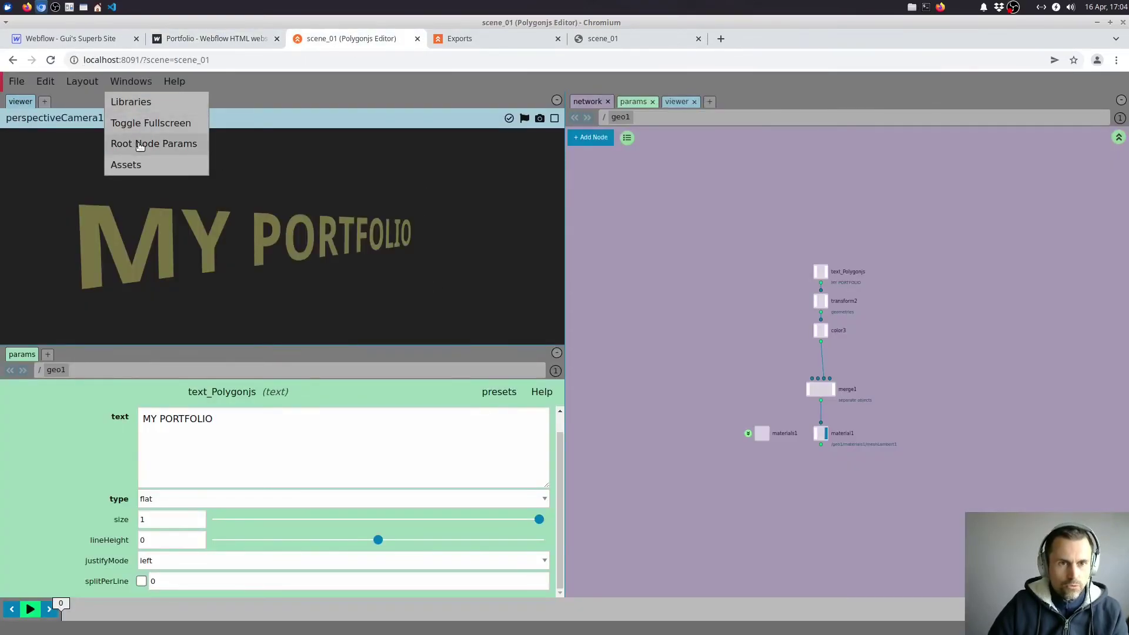
{"action": "left_click", "coordinate": [141, 146]}
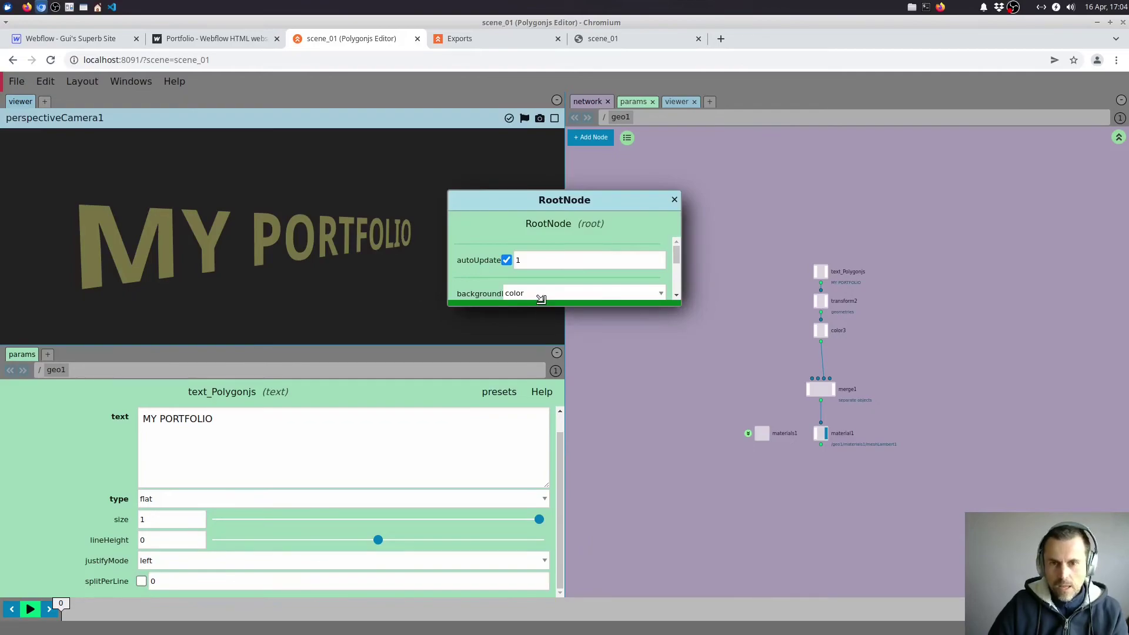
{"action": "left_click", "coordinate": [544, 294]}
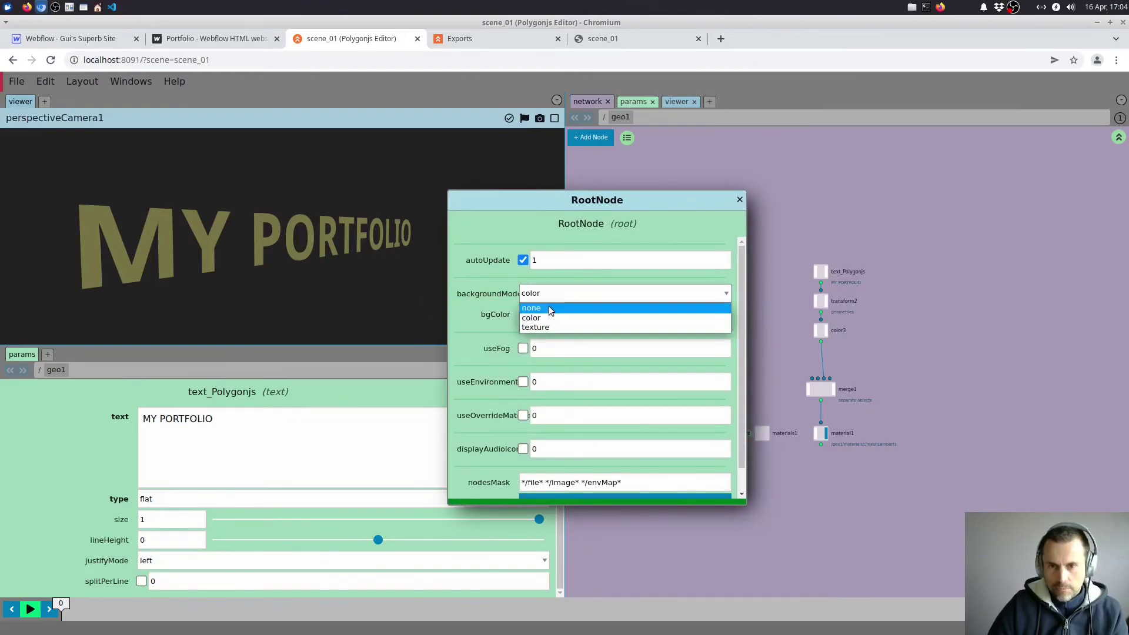
{"action": "left_click", "coordinate": [544, 304]}
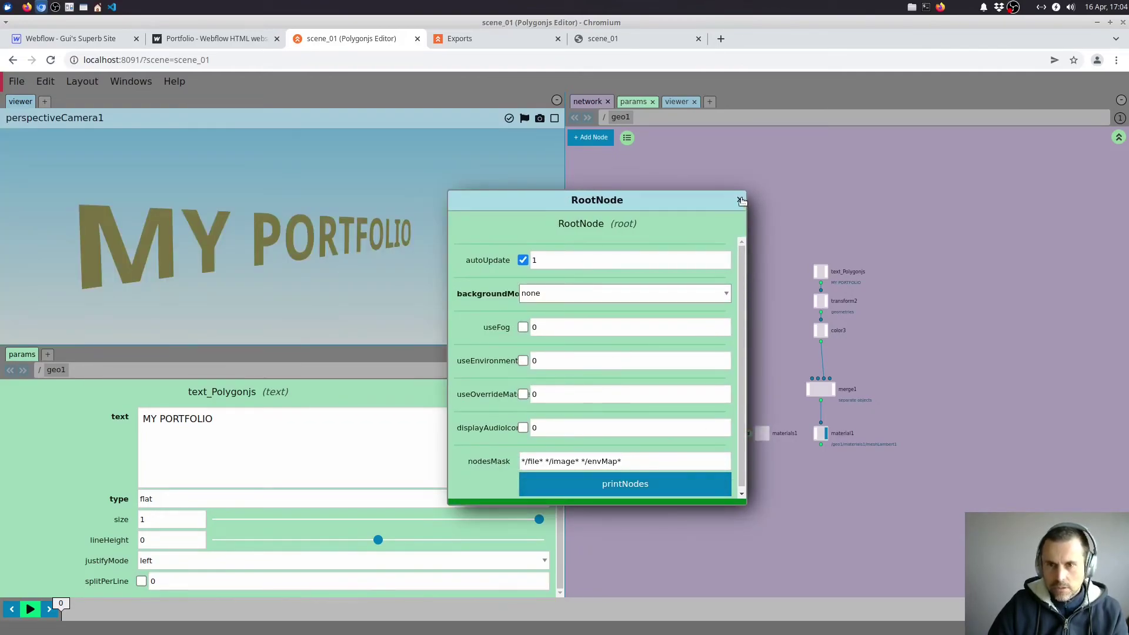
{"action": "left_click", "coordinate": [740, 201]}
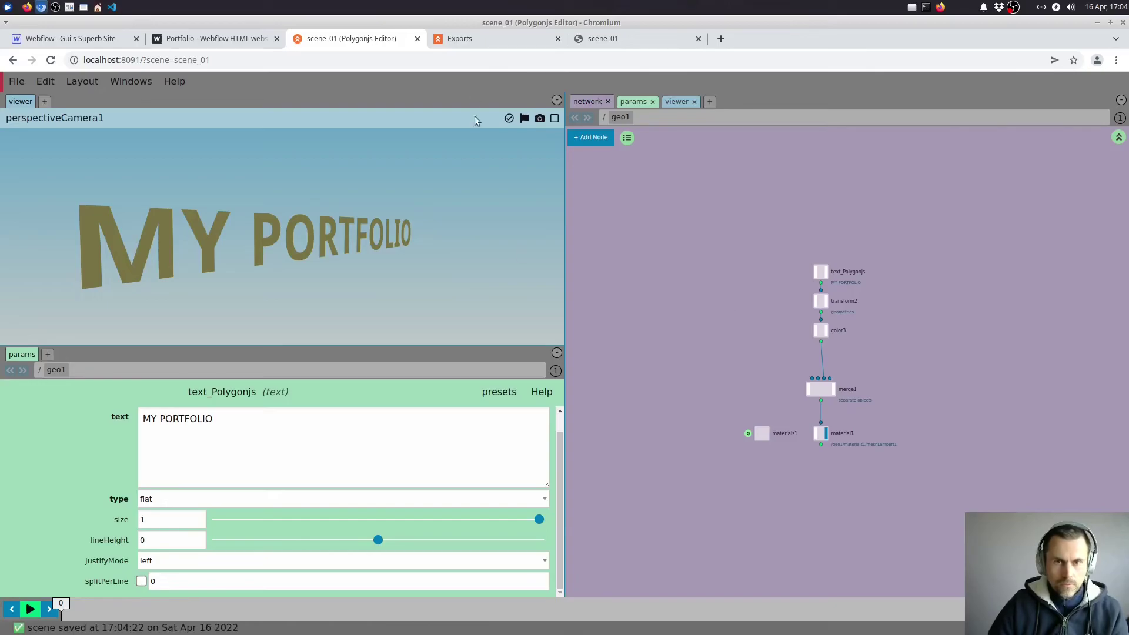
Refresh the scene_01 exports list to check version 3's status and reload the live portfolio page
{"action": "left_click", "coordinate": [494, 43]}
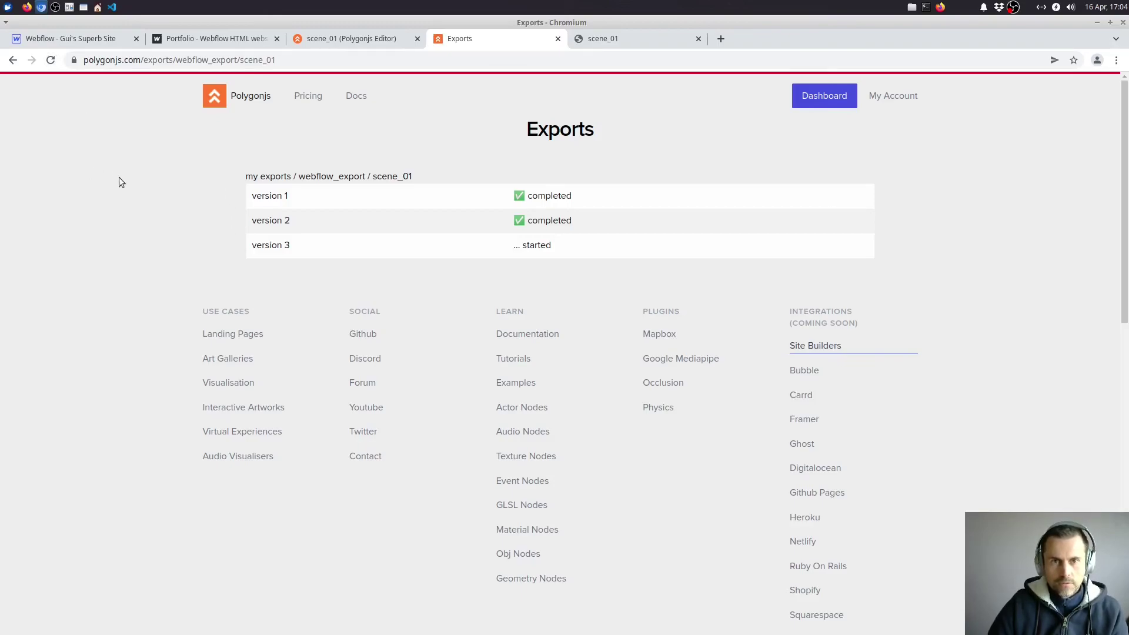
{"action": "left_click", "coordinate": [50, 62]}
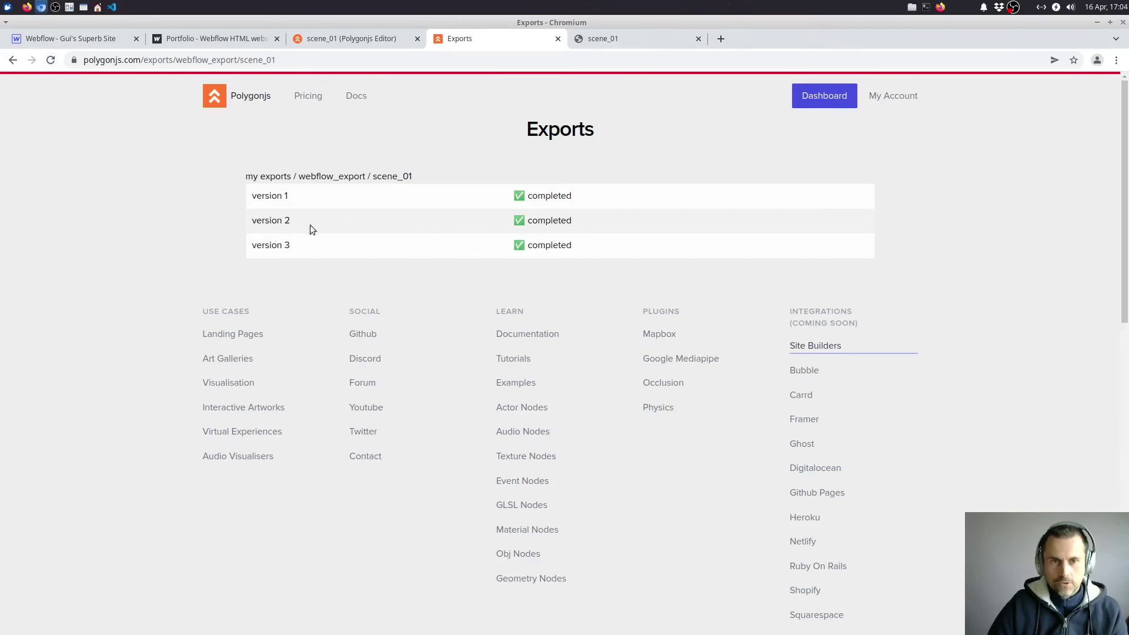
{"action": "left_click", "coordinate": [207, 41]}
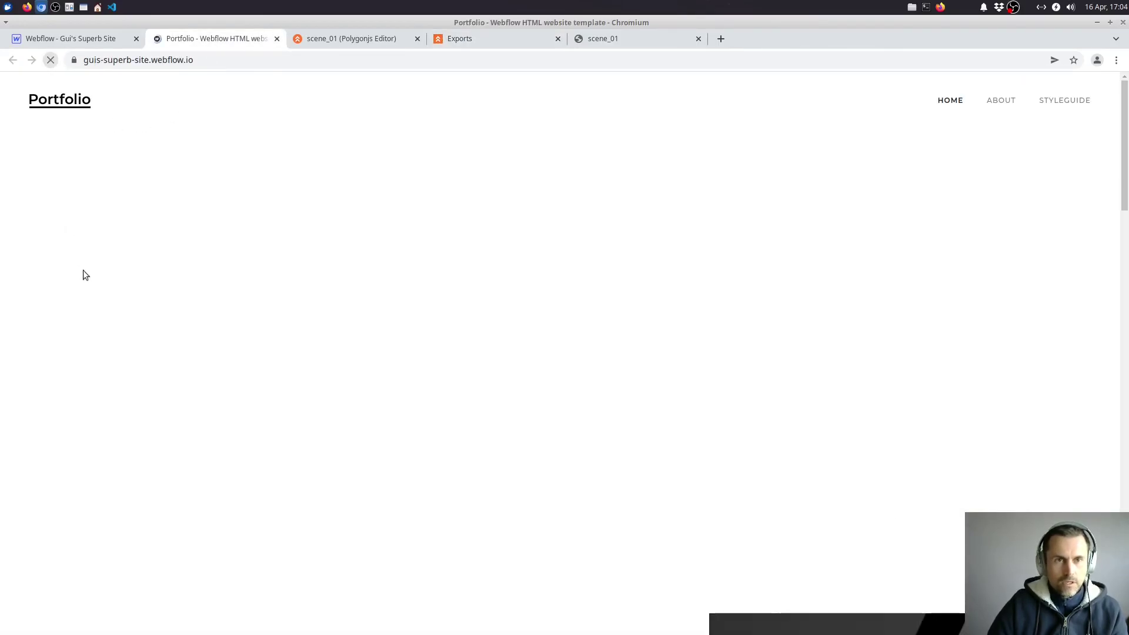